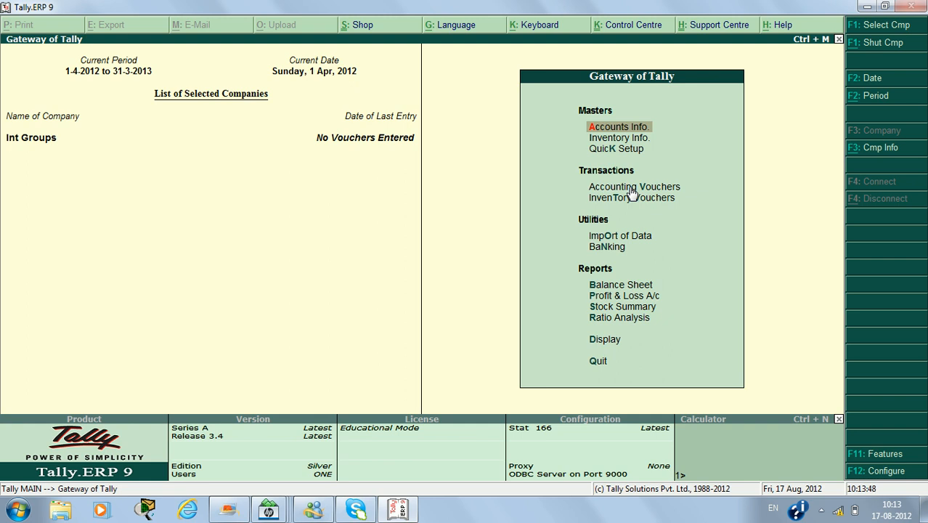
# Open the inventory features of the company Int Groups.
pyautogui.press('Down')
pyautogui.press('Down')
pyautogui.press('Down')
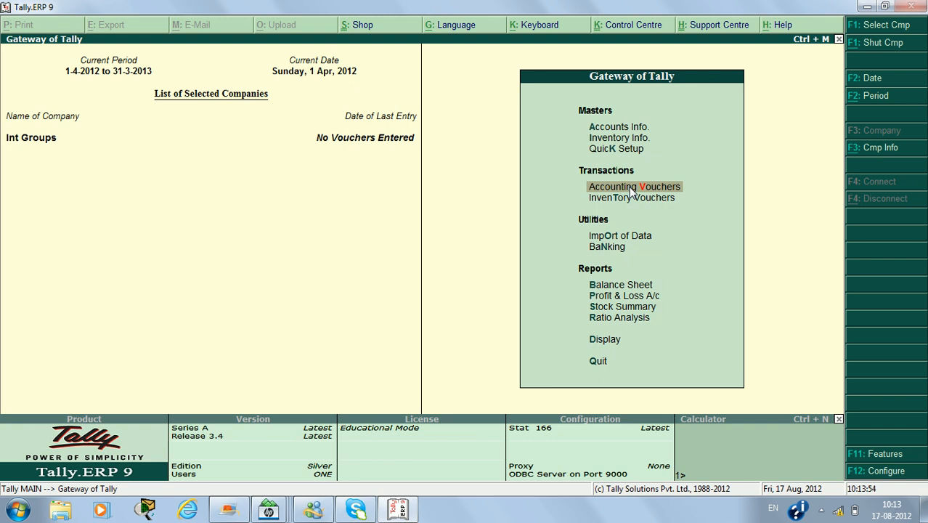
pyautogui.press('F11')
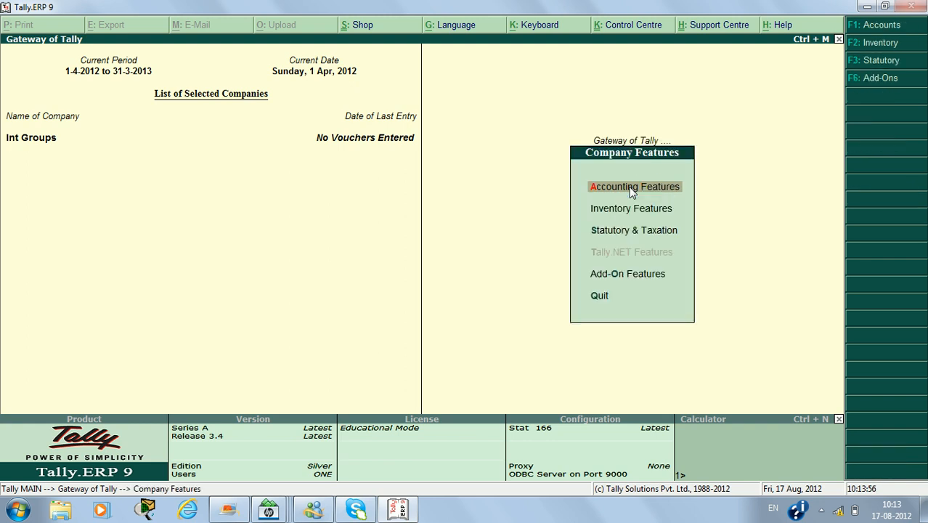
pyautogui.press('F2')
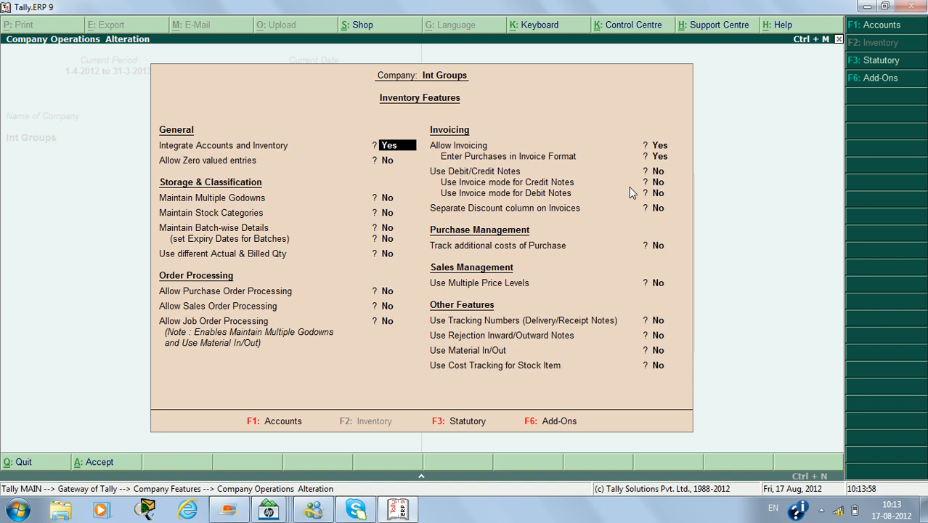
# Set Allow Purchase Order Processing to Yes in the order processing settings.
pyautogui.press('Return')
pyautogui.press('Return')
pyautogui.press('Return')
pyautogui.press('Return')
pyautogui.press('Return')
pyautogui.press('Return')
pyautogui.press('Return')
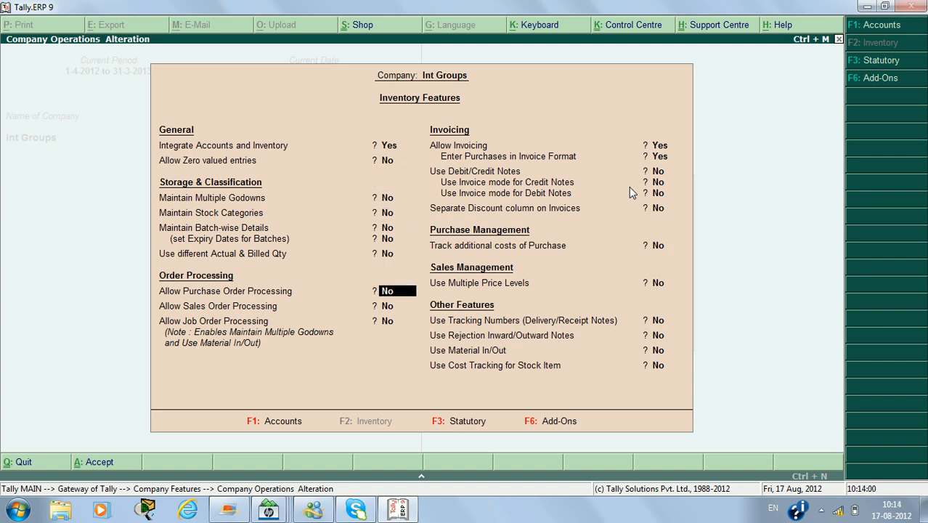
pyautogui.press('Up')
pyautogui.write('y')
# Set Use Debit/Credit Notes to Yes, leaving sales and job order processing off.
pyautogui.press('Return')
pyautogui.press('Return')
pyautogui.press('Return')
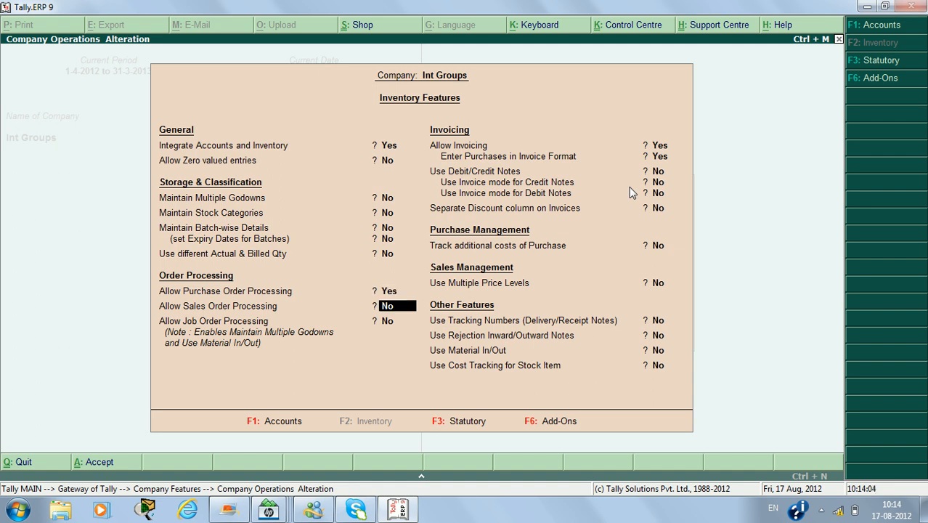
pyautogui.press('Return')
pyautogui.press('Return')
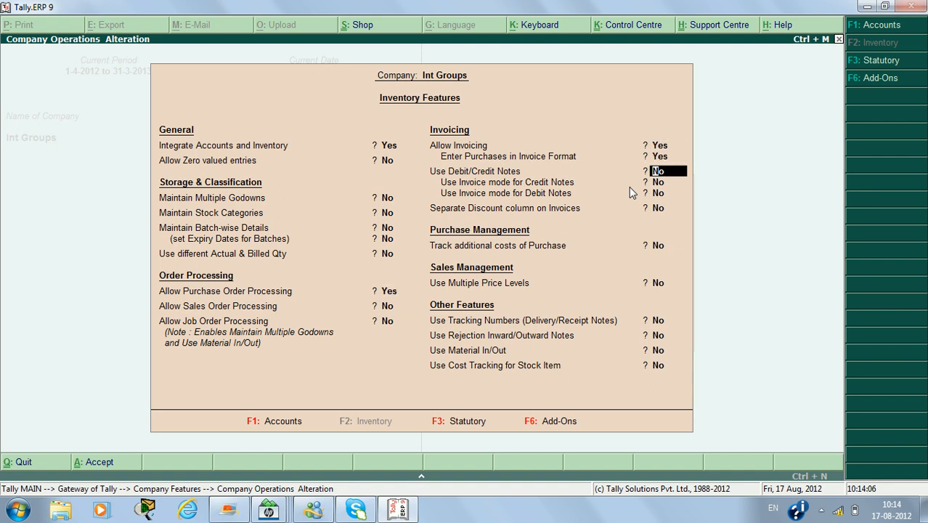
pyautogui.write('y')
# Enable tracking numbers for delivery/receipt notes and the use of rejection inward/outward notes.
pyautogui.press('Return')
pyautogui.press('Return')
pyautogui.press('Return')
pyautogui.press('Return')
pyautogui.press('Return')
pyautogui.press('Return')
pyautogui.press('Return')
pyautogui.press('Return')
pyautogui.press('Up')
pyautogui.press('Up')
pyautogui.write('y')
pyautogui.press('Return')
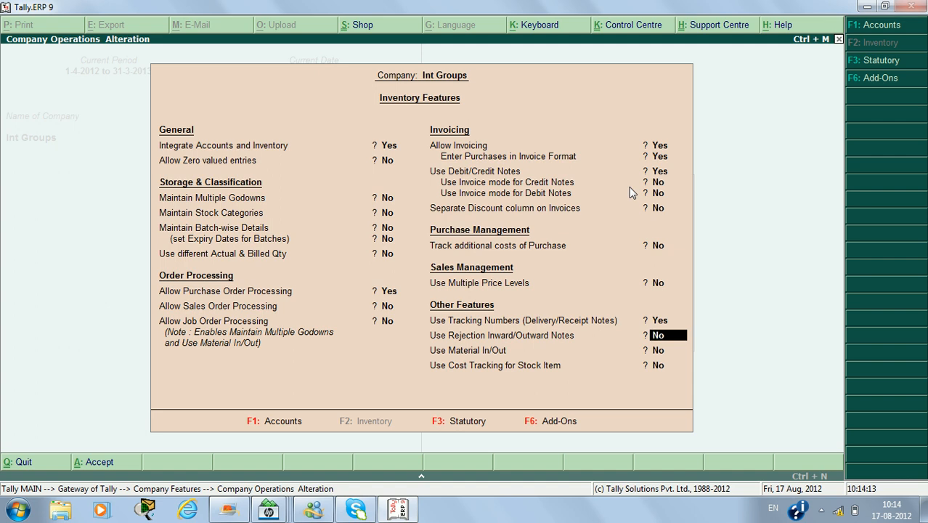
pyautogui.write('y')
pyautogui.press('Return')
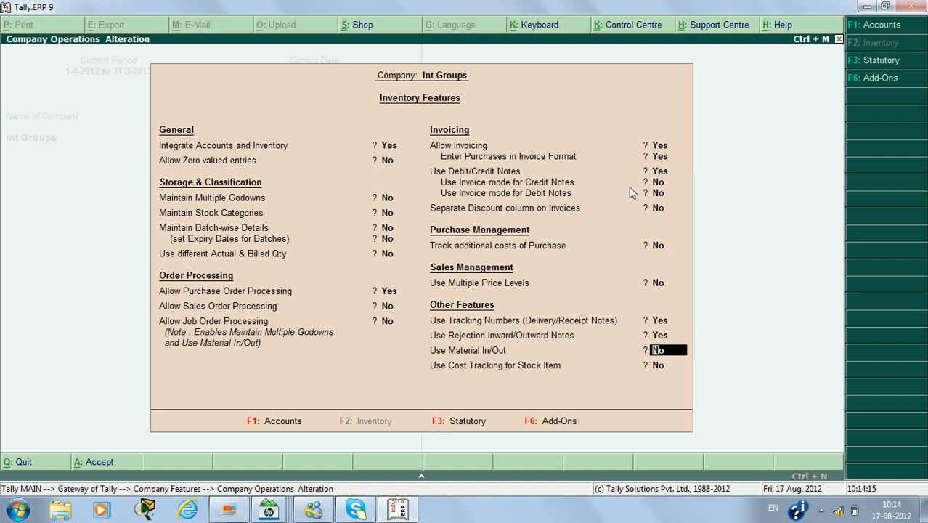
# Set Allow Zero valued entries to Yes and save the inventory features.
pyautogui.press('Up')
pyautogui.press('Up')
pyautogui.press('Up')
pyautogui.press('Up')
pyautogui.press('Up')
pyautogui.press('Up')
pyautogui.press('Up')
pyautogui.press('Up')
pyautogui.press('Up')
pyautogui.press('Up')
pyautogui.press('Up')
pyautogui.press('Up')
pyautogui.press('Up')
pyautogui.press('Up')
pyautogui.press('Up')
pyautogui.press('Up')
pyautogui.press('Up')
pyautogui.press('Up')
pyautogui.press('Up')
pyautogui.press('Up')
pyautogui.press('Down')
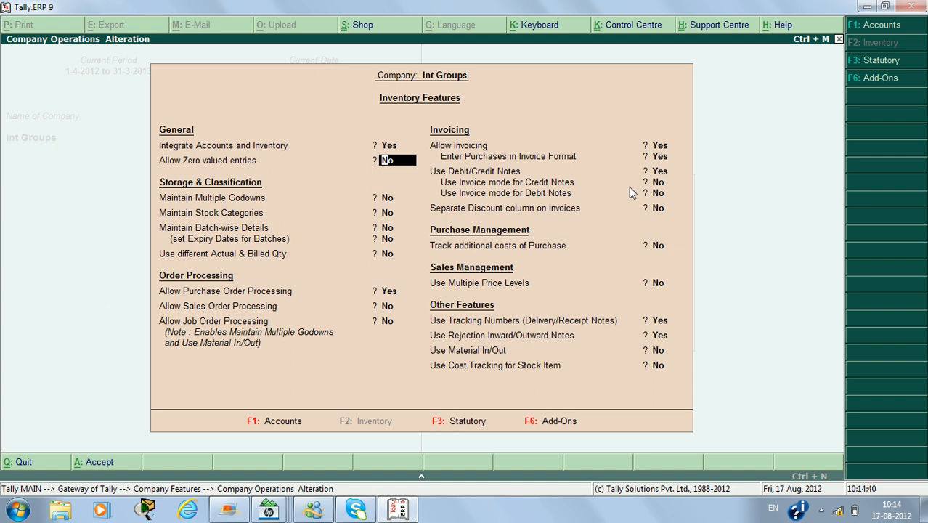
pyautogui.write('y')
pyautogui.press('Return')
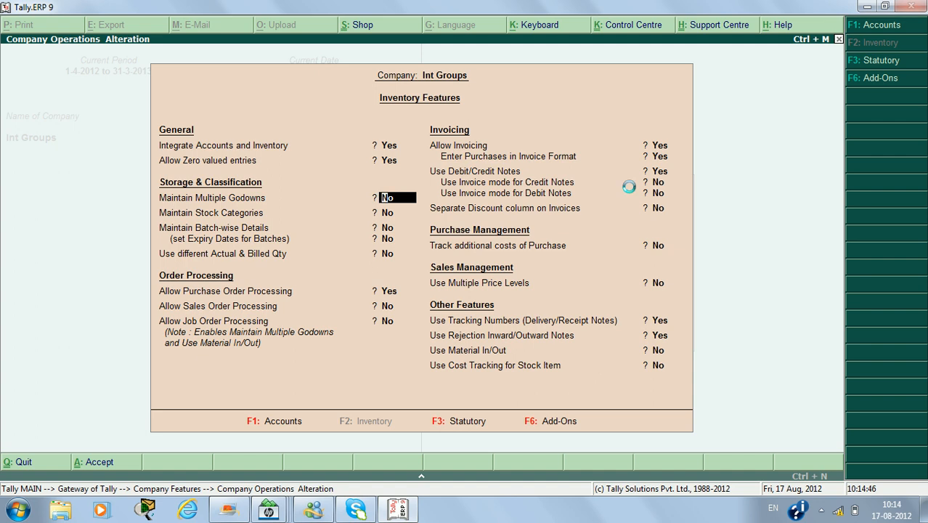
pyautogui.hotkey('ctrl', 'a')
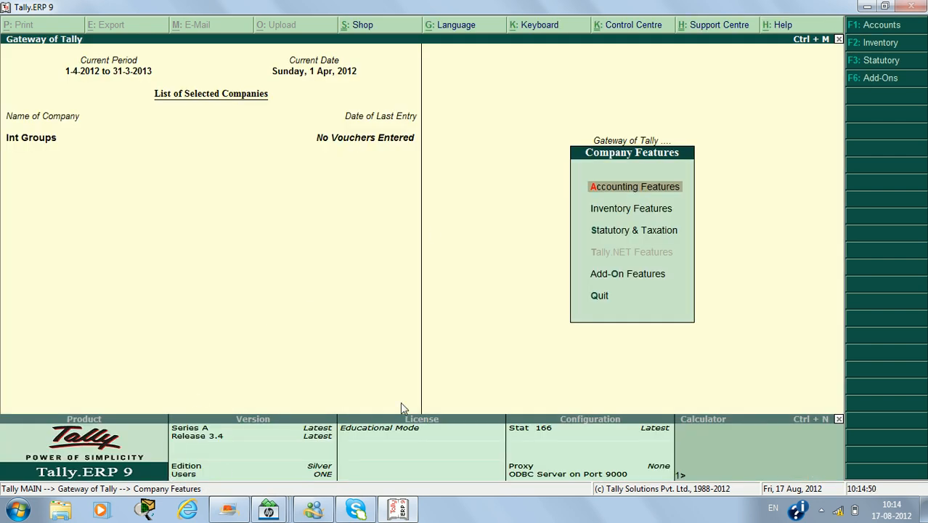
# Leave the company features and start a new purchase order voucher from the accounting vouchers.
pyautogui.press('Escape')
pyautogui.press('Down')
pyautogui.press('Down')
pyautogui.press('Down')
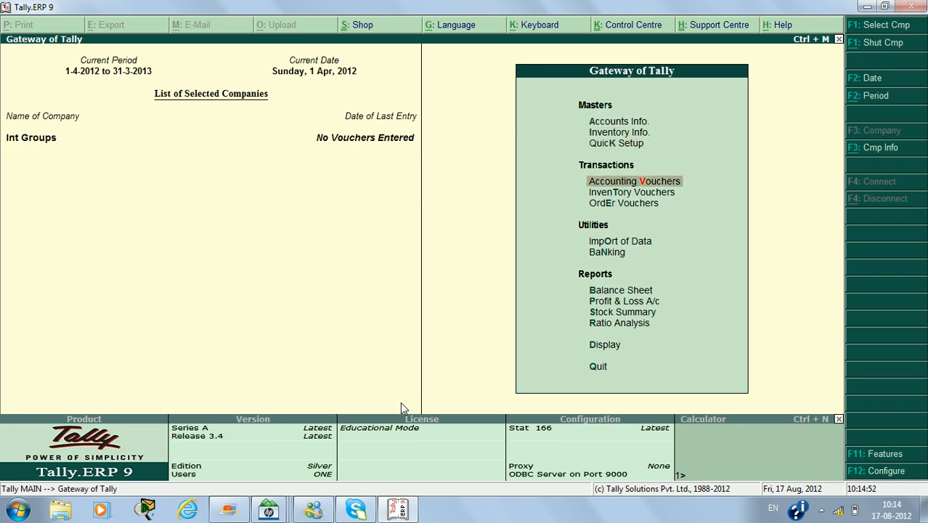
pyautogui.press('Return')
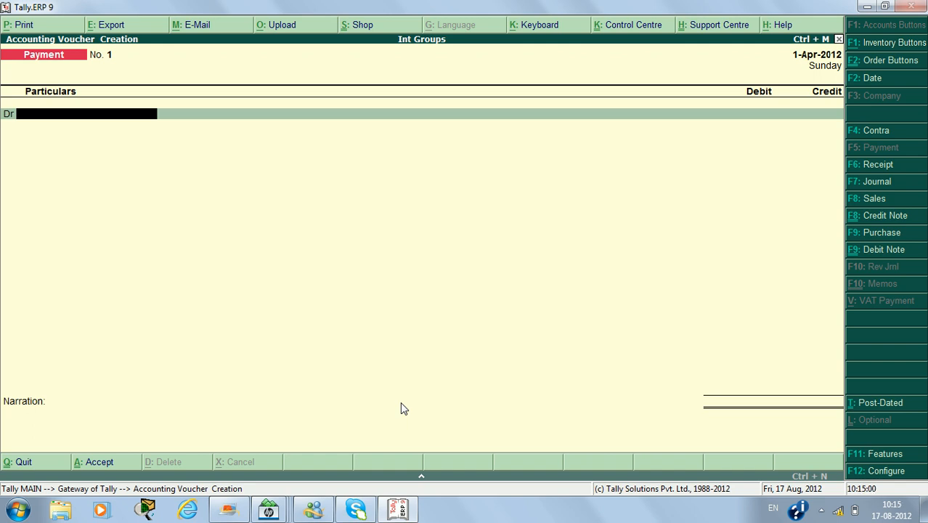
pyautogui.hotkey('alt', 'F4')
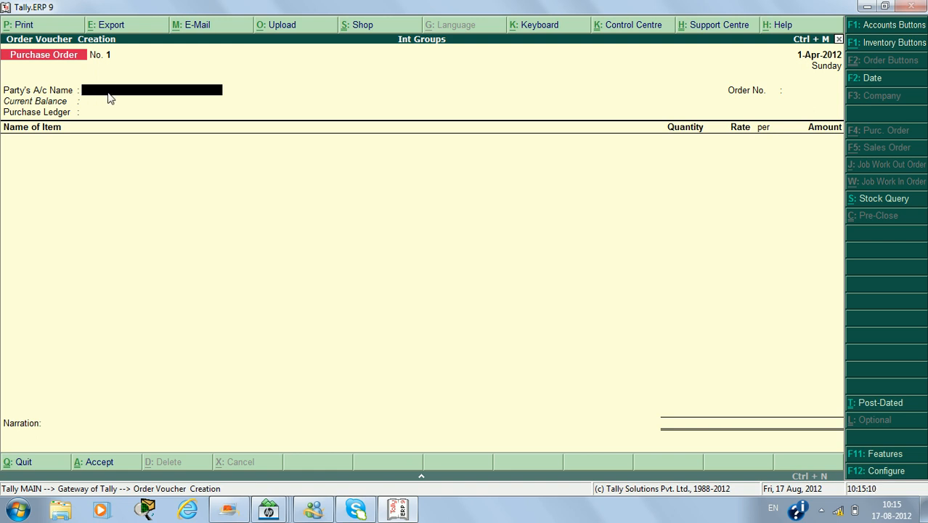
# Create a ledger named Abc Ltd under Sundry Creditors as the order's party account.
pyautogui.hotkey('alt', 'c')
pyautogui.write('A')
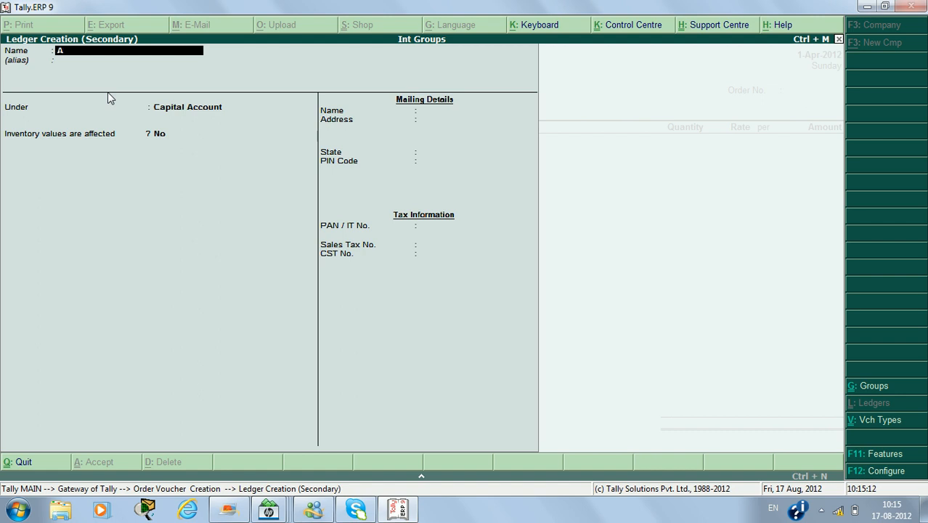
pyautogui.write('bc Ltd')
pyautogui.press('Return')
pyautogui.press('Return')
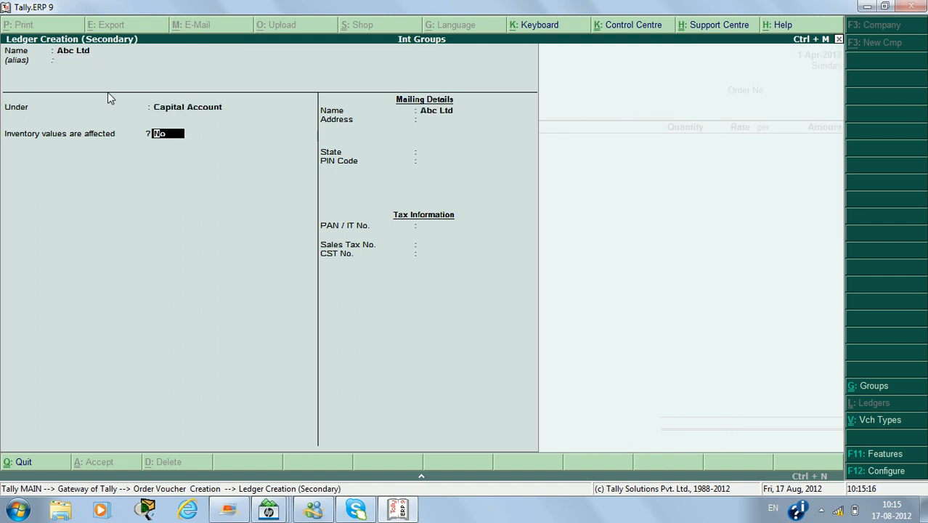
pyautogui.press('BackSpace')
pyautogui.write('S')
pyautogui.press('Down')
pyautogui.press('Down')
pyautogui.press('Down')
pyautogui.press('Down')
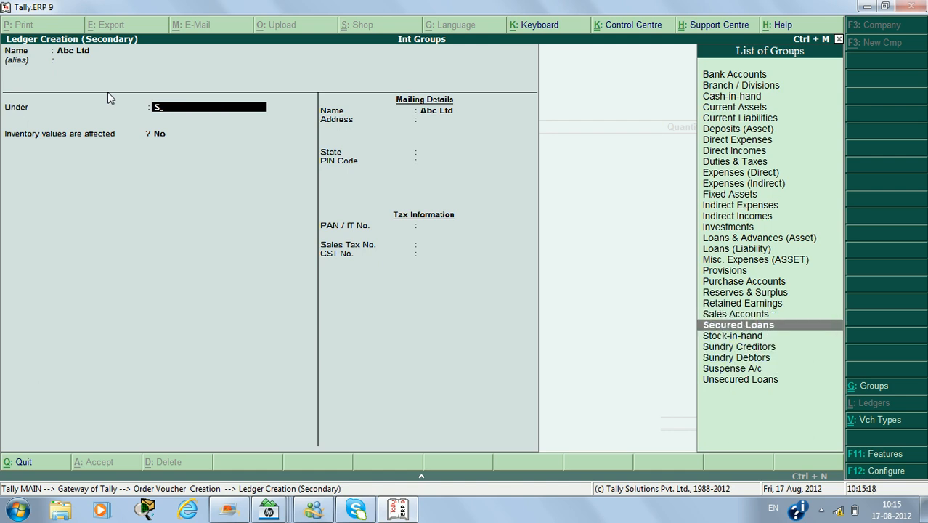
pyautogui.press('Return')
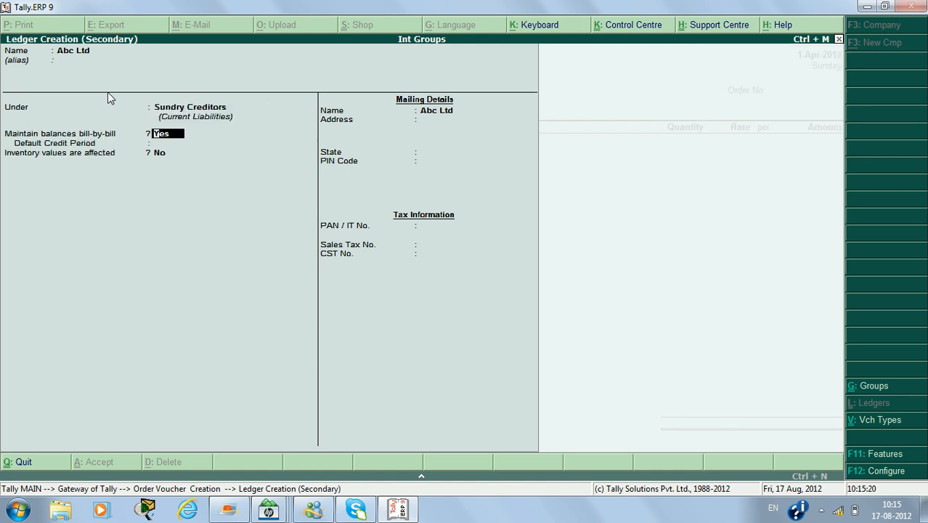
pyautogui.press('Return')
pyautogui.hotkey('ctrl', 'a')
# Accept the supplier details for Abc Ltd and enter the order number.
pyautogui.press('Return')
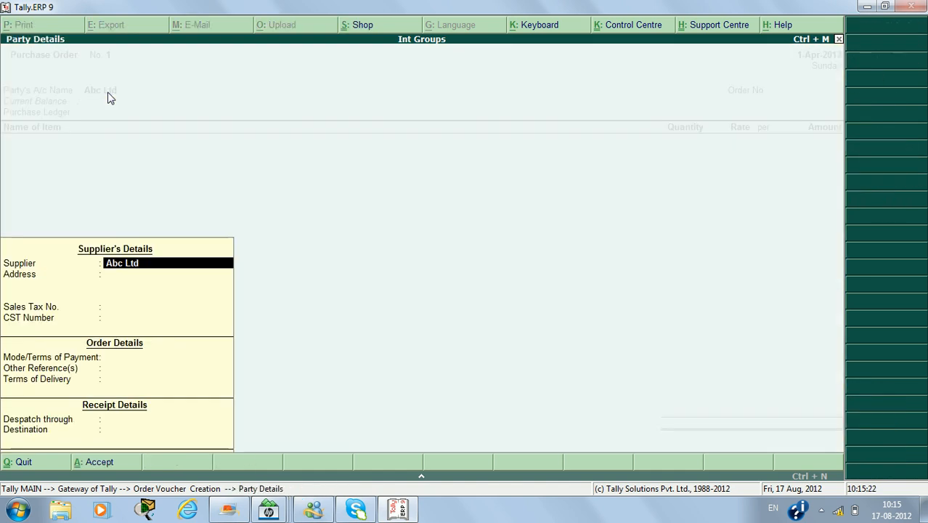
pyautogui.hotkey('ctrl', 'a')
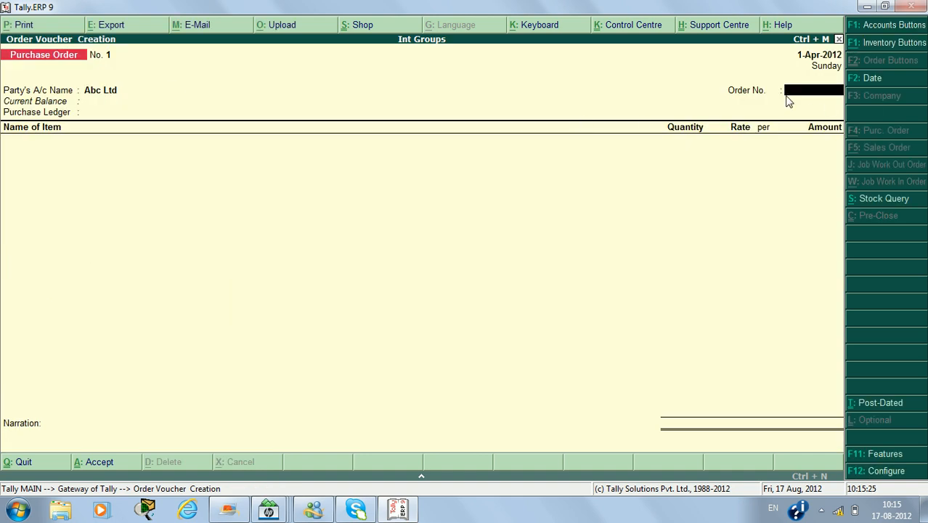
pyautogui.write('ord/123')
pyautogui.press('Return')
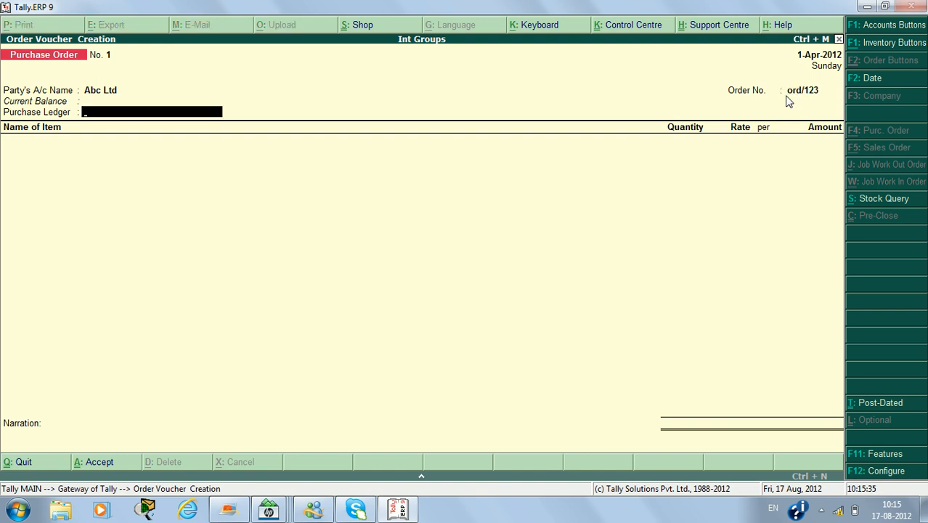
# Create a ledger named Purchase under Purchase Accounts as the order's purchase ledger.
pyautogui.hotkey('alt', 'c')
pyautogui.write('Pu')
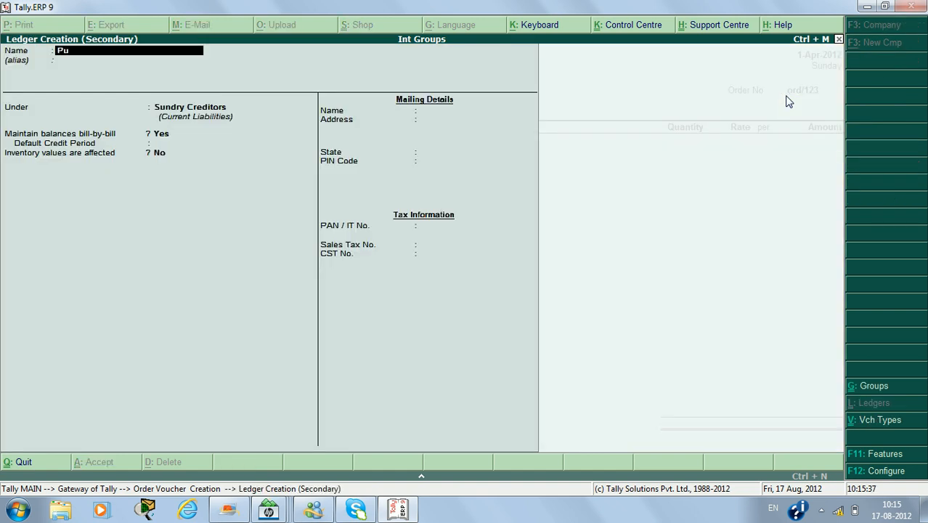
pyautogui.write('rchase')
pyautogui.press('Return')
pyautogui.press('Return')
pyautogui.write('P')
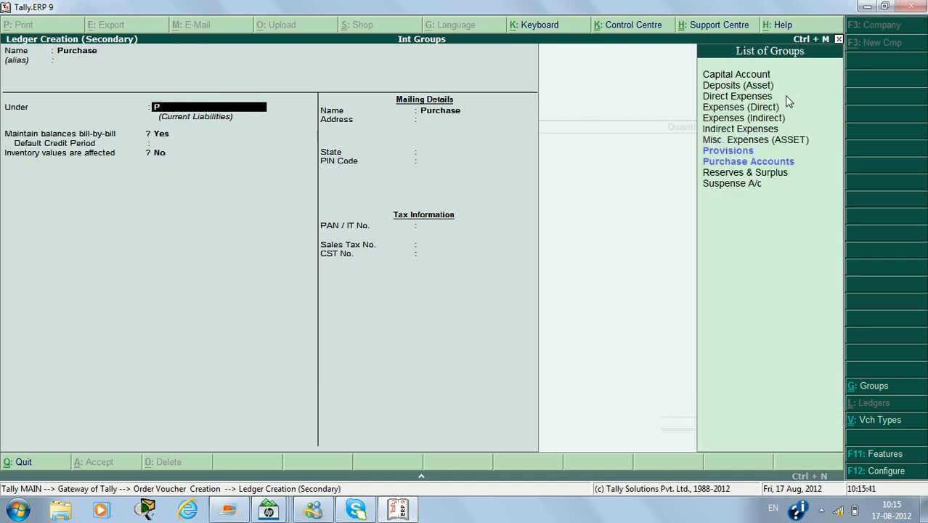
pyautogui.press('Return')
pyautogui.press('Return')
pyautogui.press('Return')
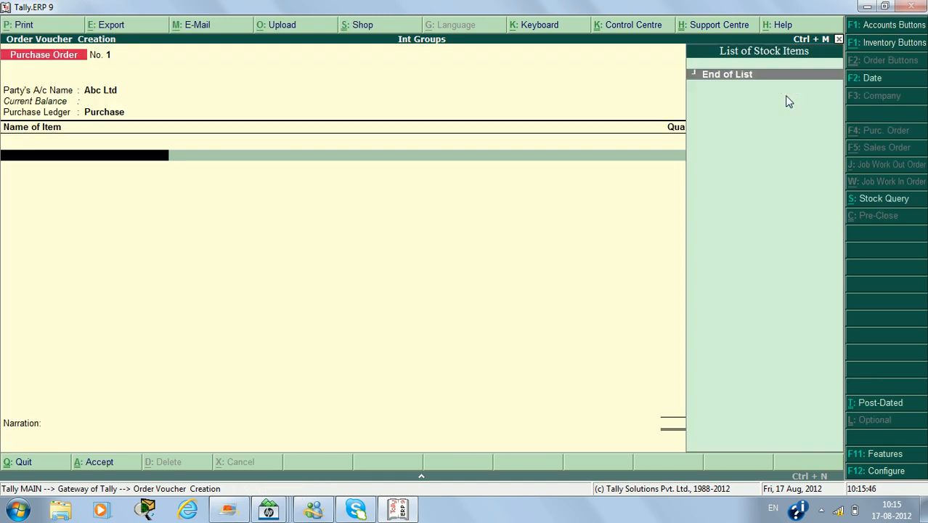
# Create the stock item Calc with a new simple unit pcs and use it as the order item.
pyautogui.hotkey('alt', 'c')
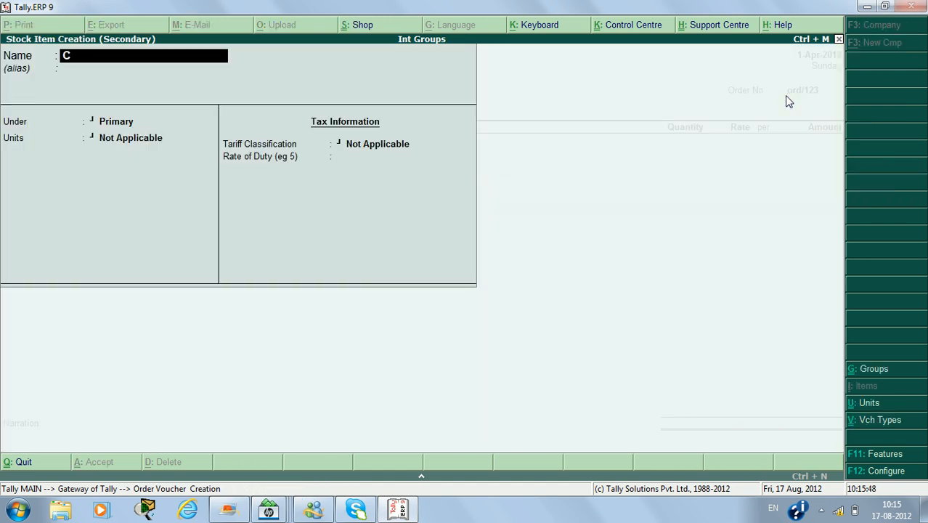
pyautogui.write('Calc')
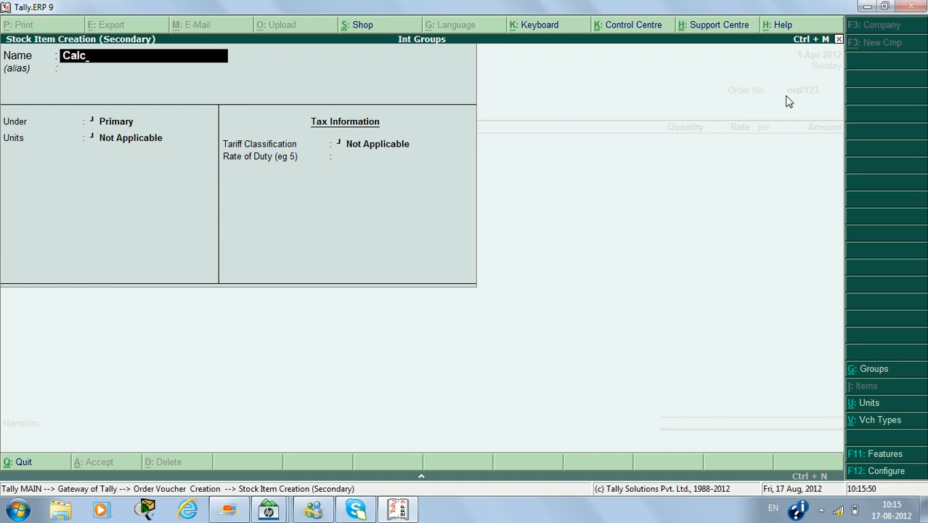
pyautogui.press('Return')
pyautogui.press('Return')
pyautogui.hotkey('alt', 'c')
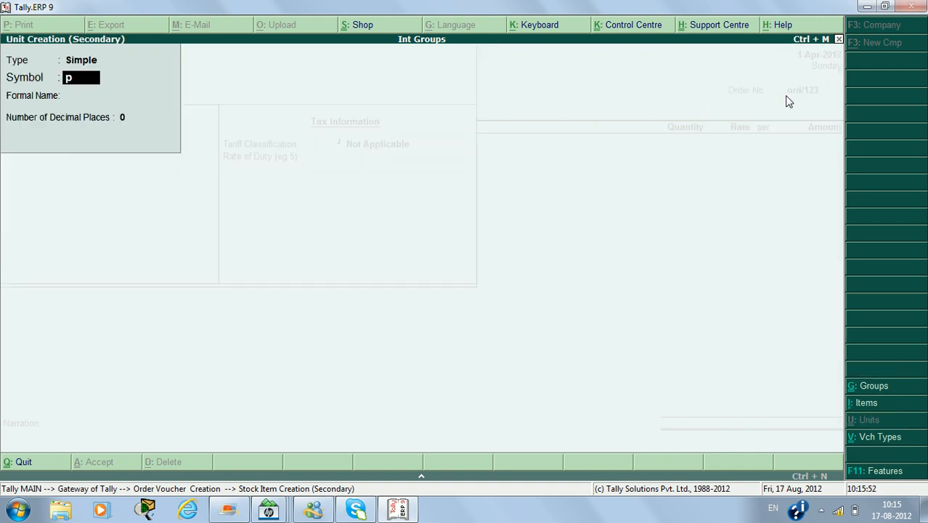
pyautogui.write('pcs')
pyautogui.press('Return')
pyautogui.press('Return')
pyautogui.press('Return')
pyautogui.press('Return')
pyautogui.press('Return')
pyautogui.press('Return')
pyautogui.press('Return')
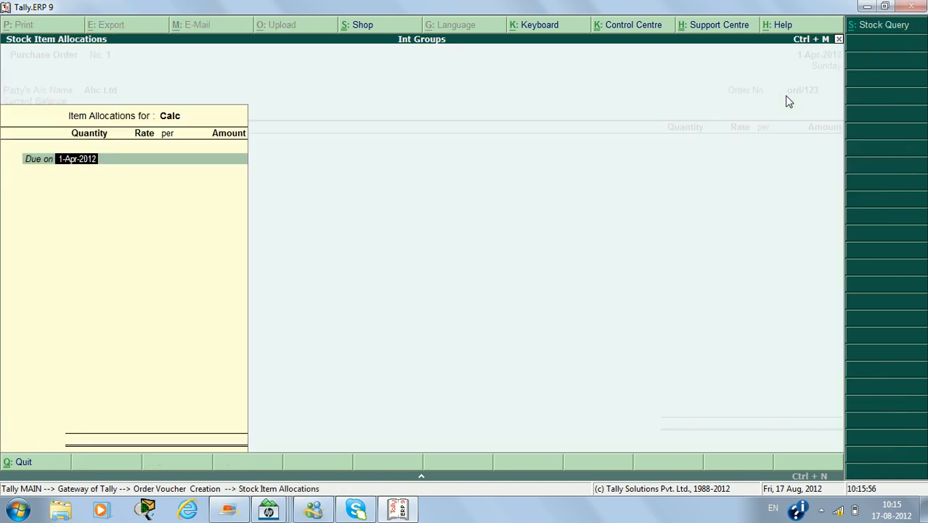
# Order 500 pcs of Calc due on 1-Apr-2012 without a rate, and save the purchase order.
pyautogui.press('Return')
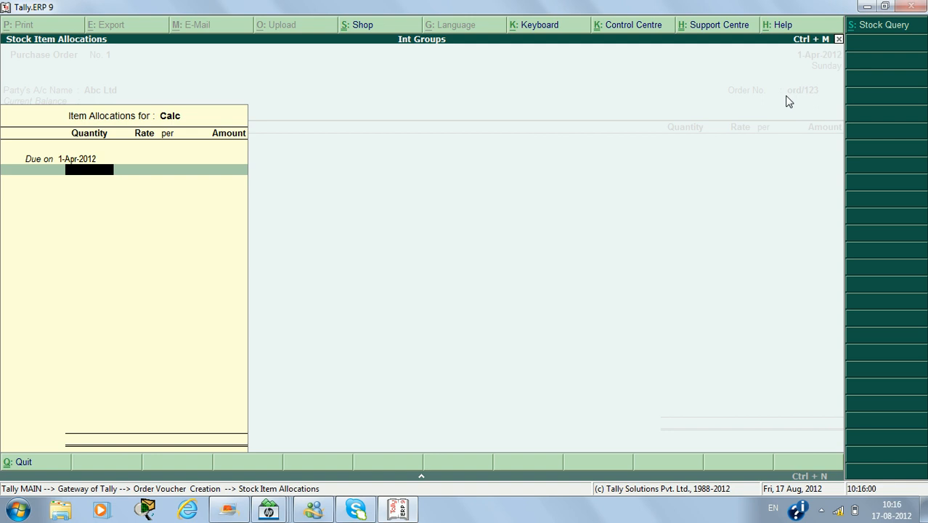
pyautogui.write('500')
pyautogui.press('Return')
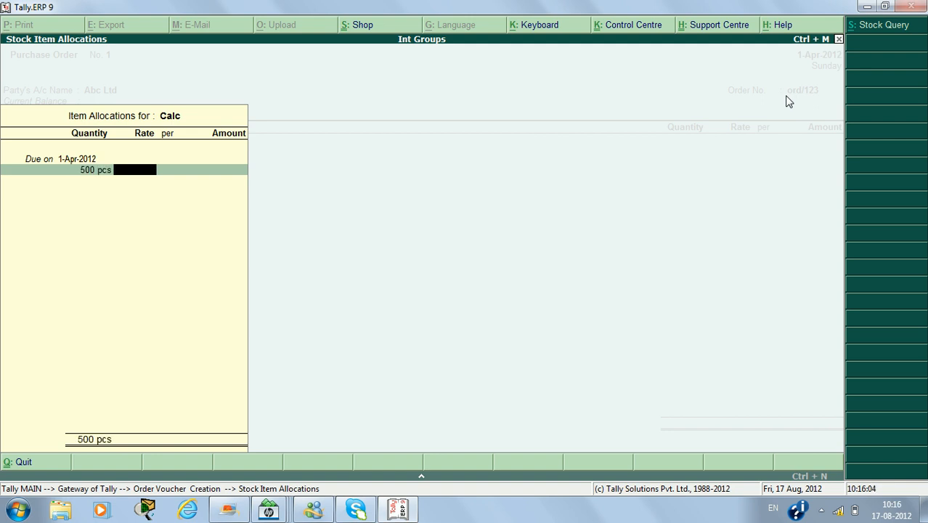
pyautogui.press('Return')
pyautogui.press('Return')
pyautogui.press('Return')
pyautogui.press('Return')
pyautogui.press('Return')
pyautogui.press('Return')
pyautogui.press('Return')
pyautogui.press('Return')
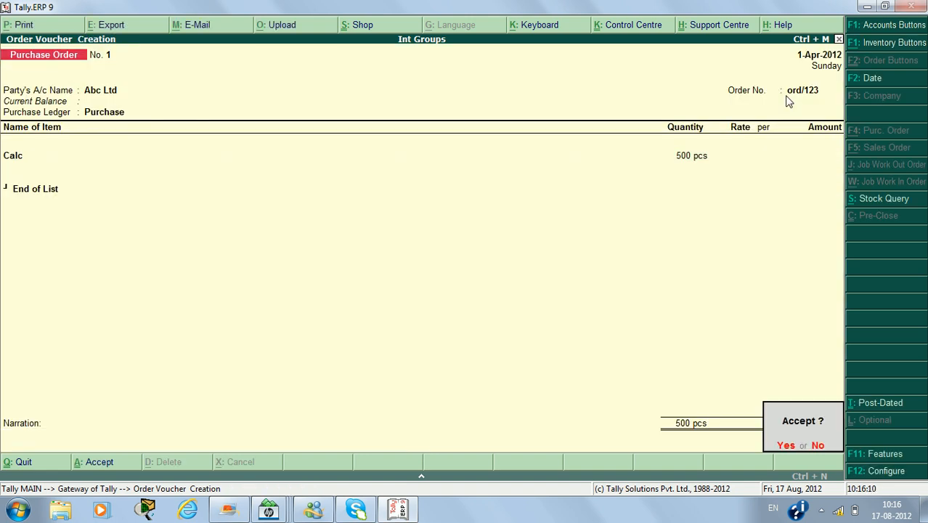
pyautogui.press('Return')
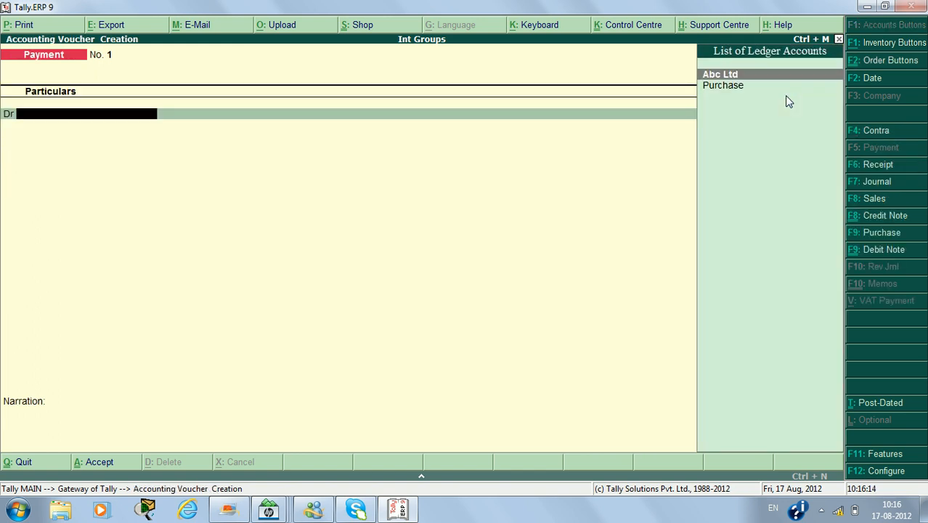
# Leave voucher entry and open the Stock Summary report.
pyautogui.press('Escape')
pyautogui.press('Return')
pyautogui.press('Down')
pyautogui.press('Down')
pyautogui.press('Down')
pyautogui.press('Down')
pyautogui.press('Down')
pyautogui.press('Down')
pyautogui.press('Down')
pyautogui.press('Down')
pyautogui.press('Down')
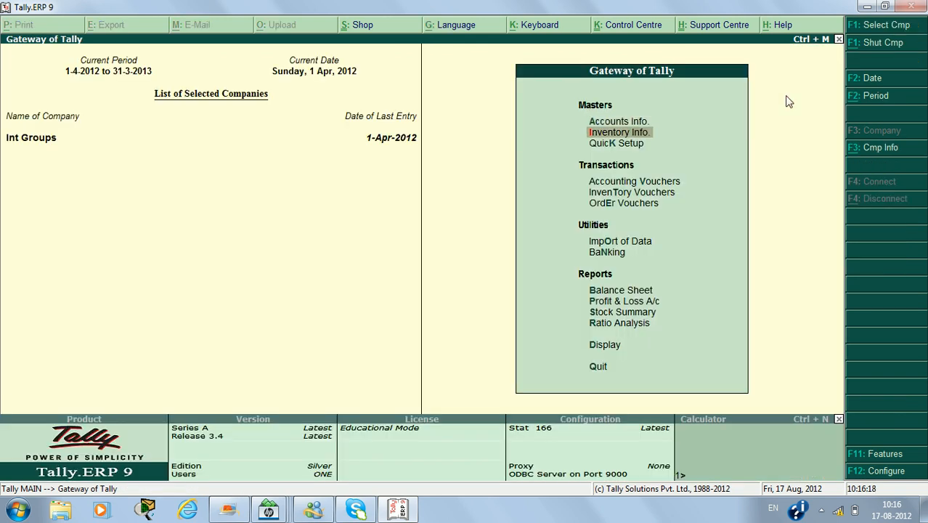
pyautogui.press('Down')
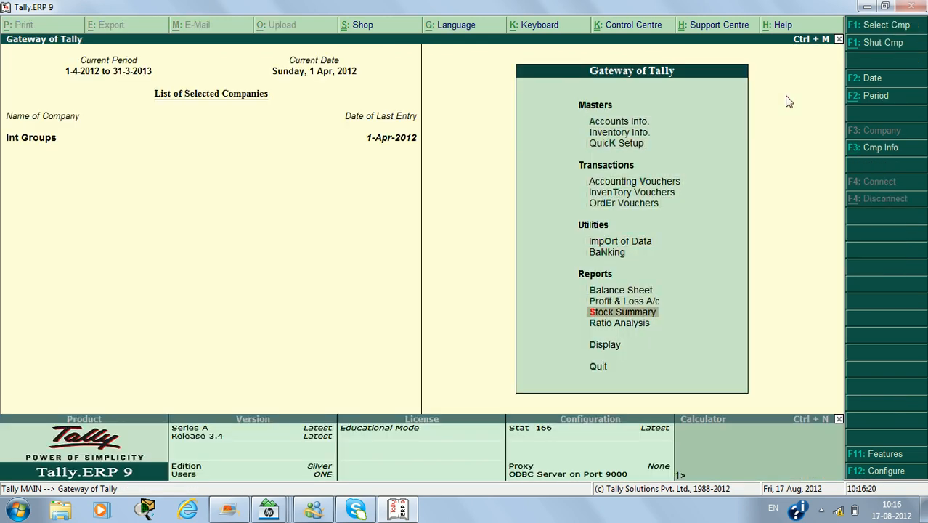
pyautogui.press('Return')
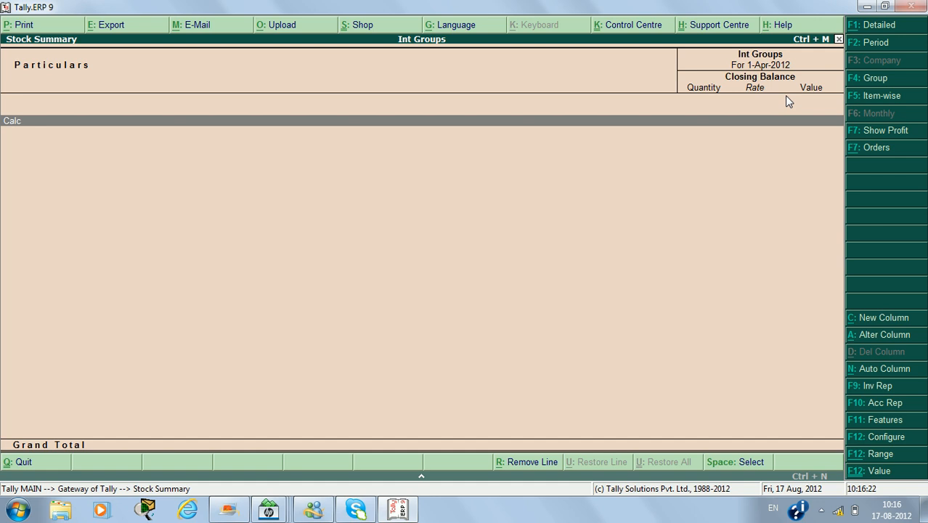
# Examine Calc's monthly summary and its April stock vouchers, and return to the Gateway of Tally.
pyautogui.press('Return')
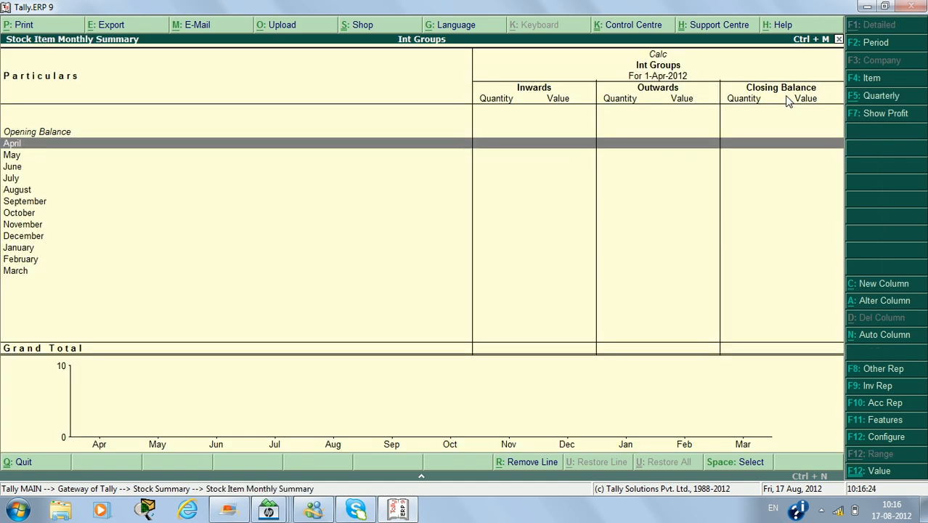
pyautogui.press('Return')
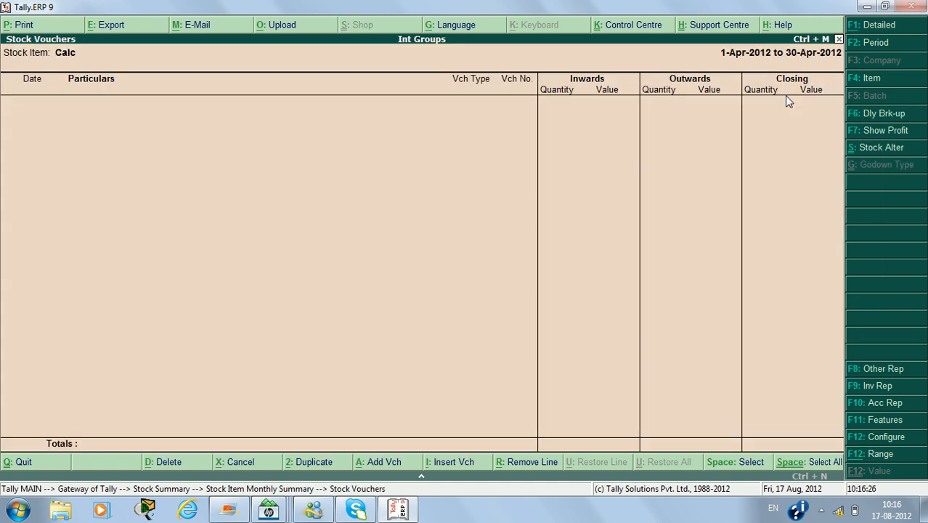
pyautogui.press('Escape')
pyautogui.press('Escape')
pyautogui.press('Escape')
pyautogui.press('Escape')
# Start a Receipt Note inventory voucher with the reference ch/123.
pyautogui.press('n')
pyautogui.press('v')
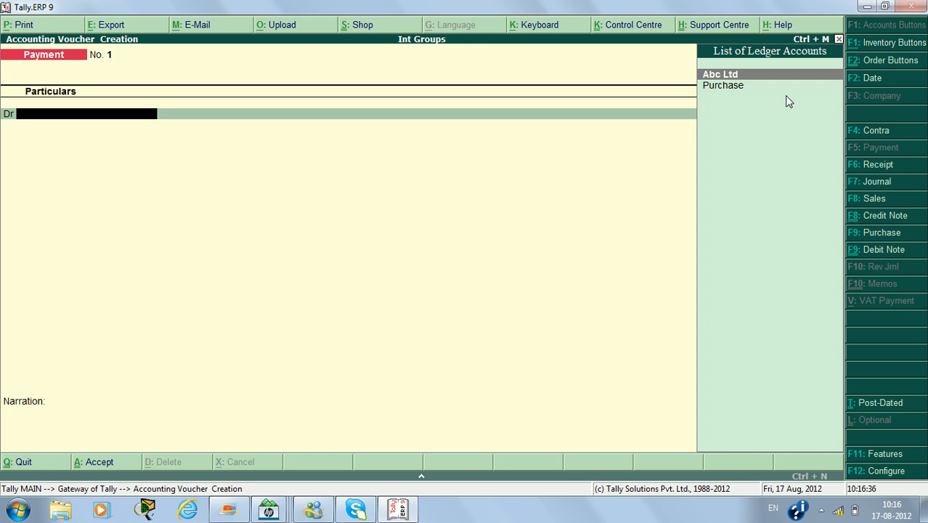
pyautogui.hotkey('alt', 'F9')
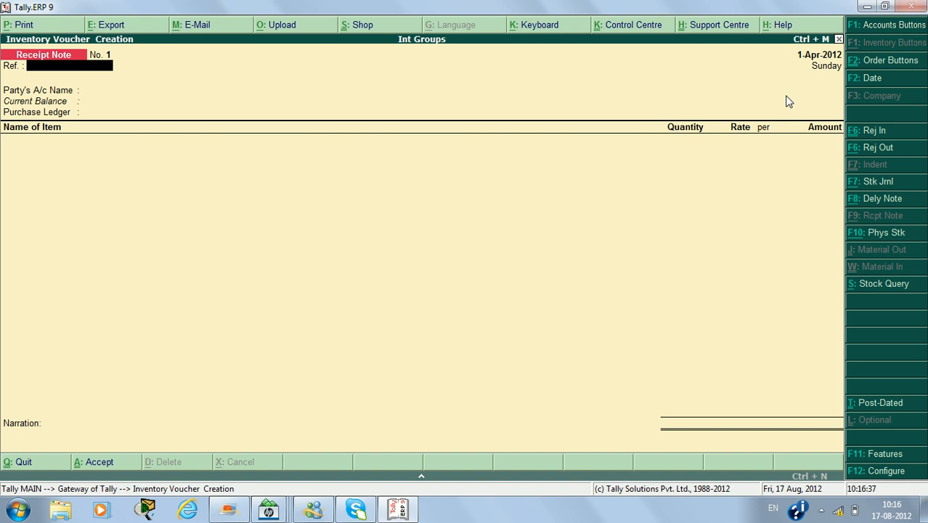
pyautogui.write('ch/123')
pyautogui.press('Return')
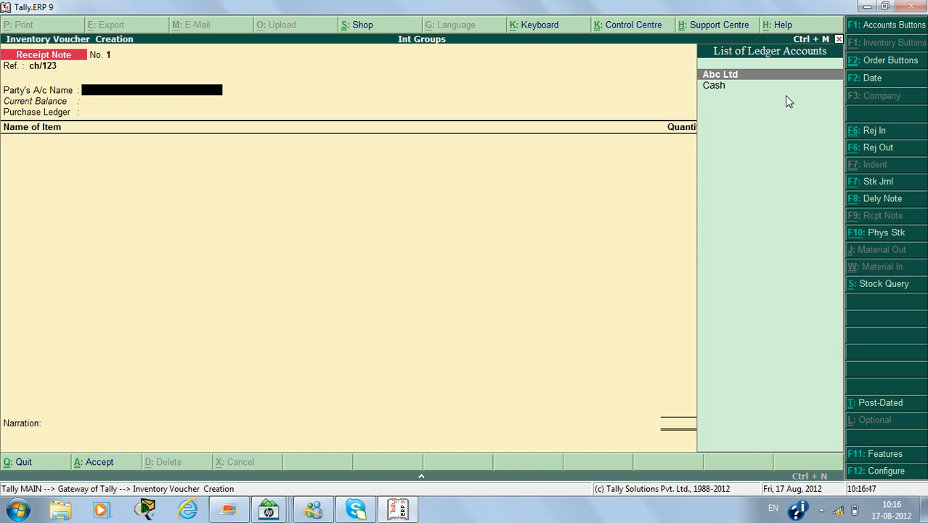
# Set Abc Ltd as the receipt note's party, link its 1-Apr-2012 purchase order, and use the Purchase ledger.
pyautogui.press('Return')
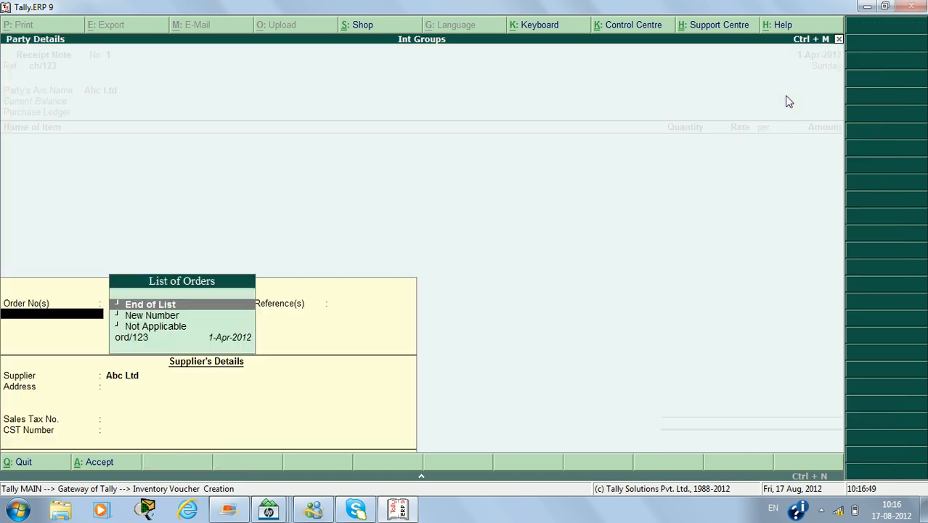
pyautogui.press('Down')
pyautogui.press('Down')
pyautogui.press('Down')
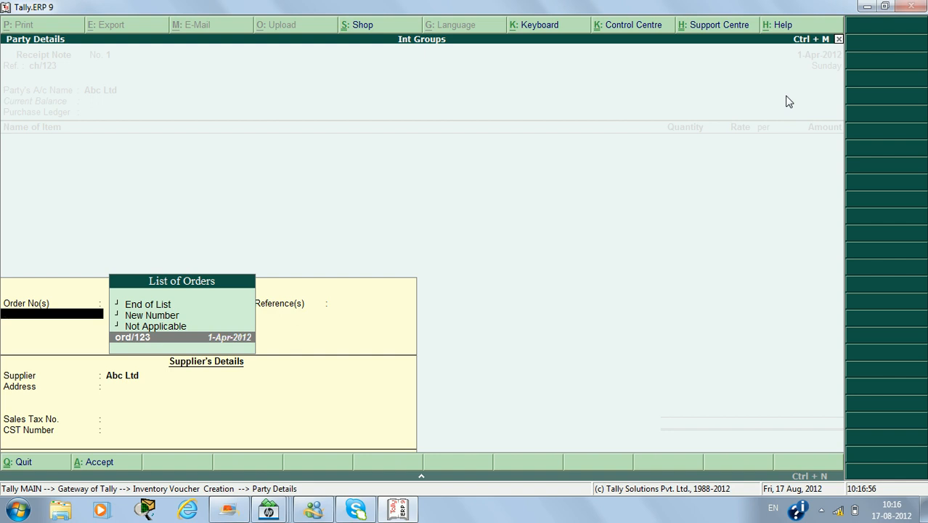
pyautogui.press('Return')
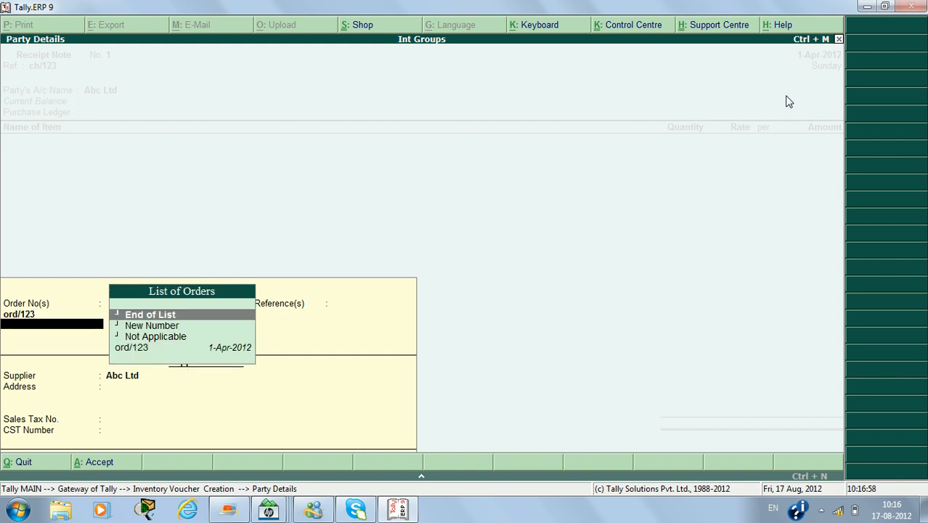
pyautogui.press('Return')
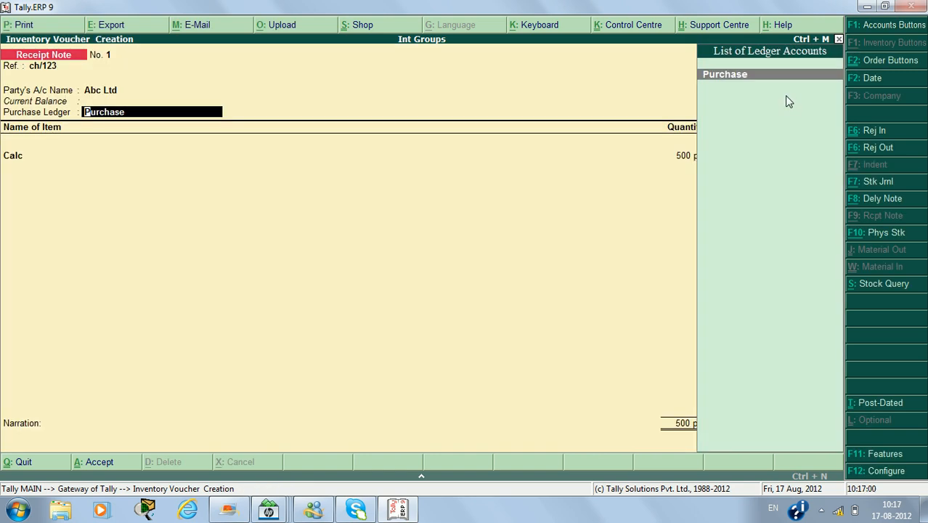
pyautogui.press('Return')
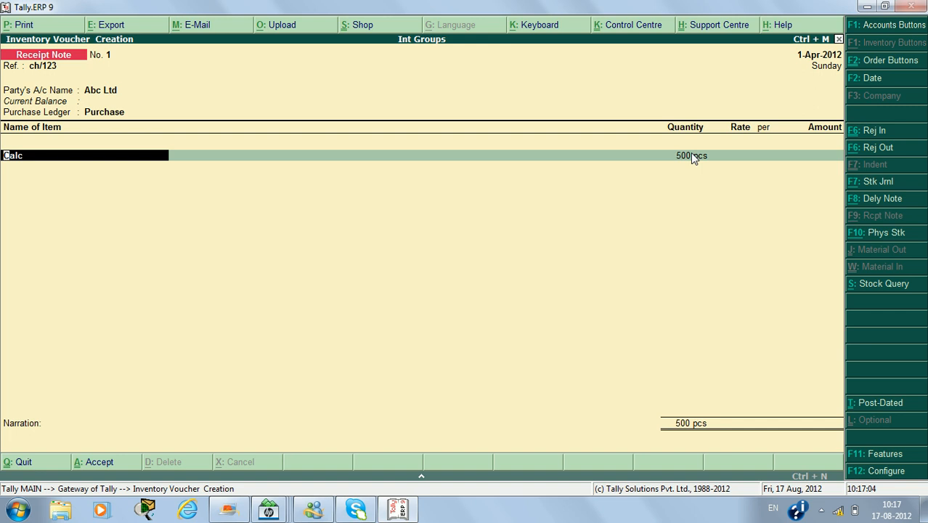
# Allocate 500 pcs of Calc to tracking number ch/123 at a rate of 200, and save the receipt note.
pyautogui.press('Return')
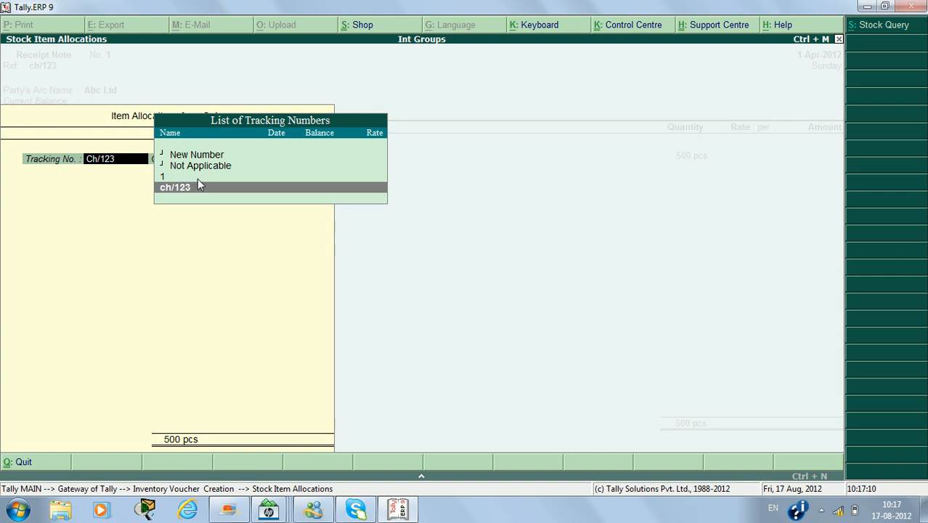
pyautogui.press('Return')
pyautogui.press('Return')
pyautogui.press('Return')
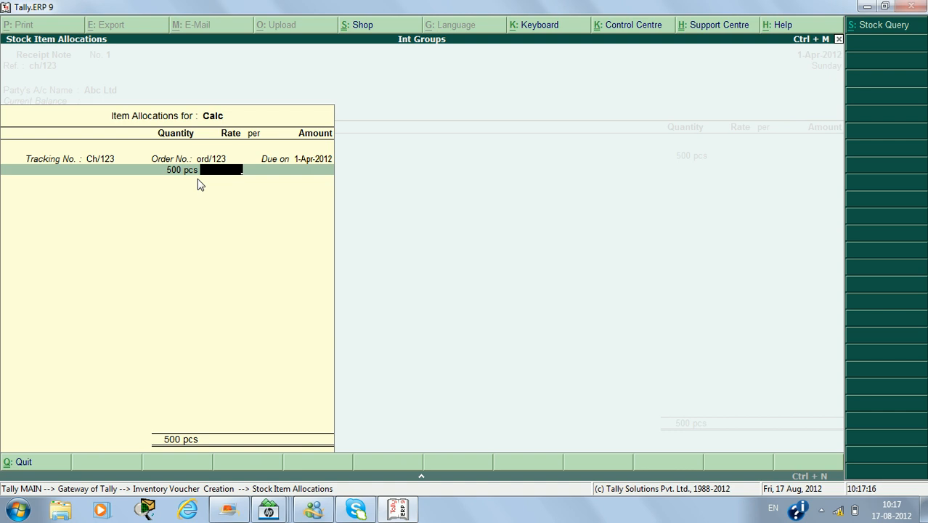
pyautogui.write('200')
pyautogui.press('Return')
pyautogui.press('Return')
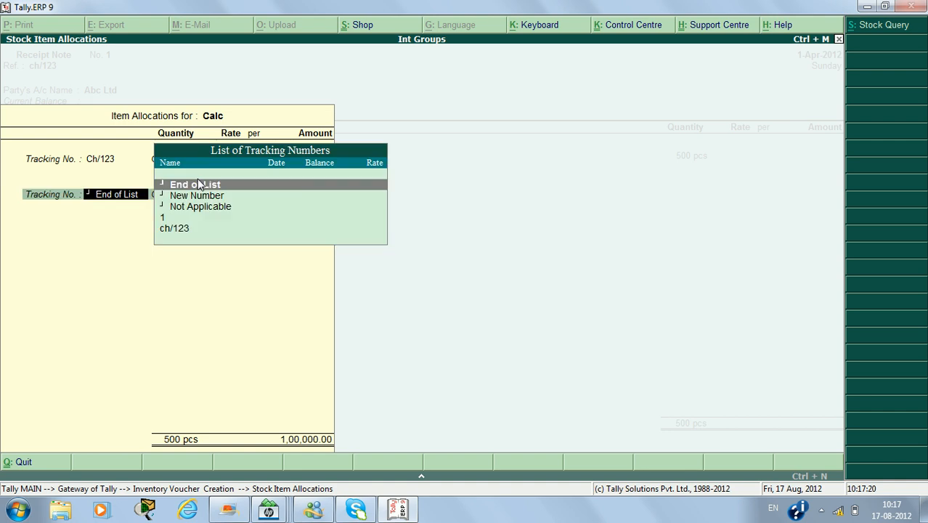
pyautogui.press('Return')
pyautogui.press('Return')
pyautogui.press('Return')
pyautogui.press('Return')
# Quit voucher entry and check Calc's quantity and value in the Stock Summary after the receipt note.
pyautogui.press('Escape')
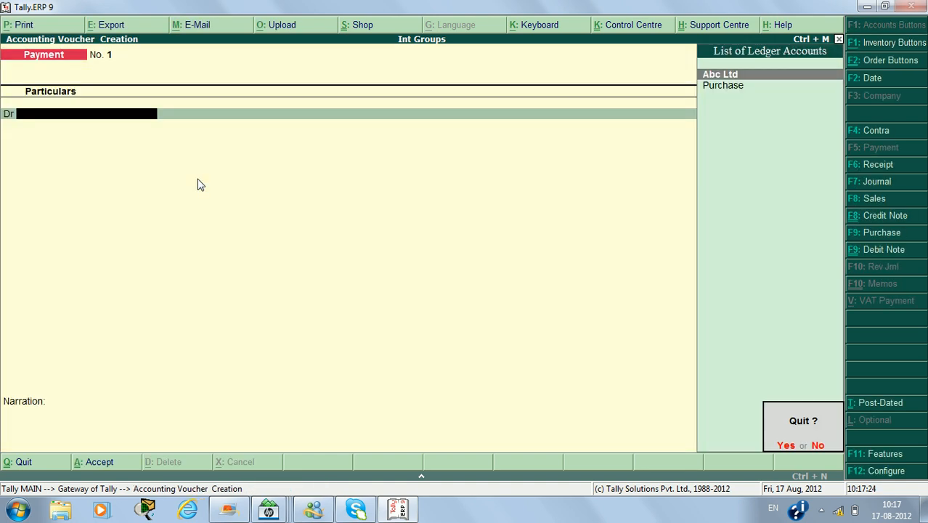
pyautogui.press('Return')
pyautogui.press('s')
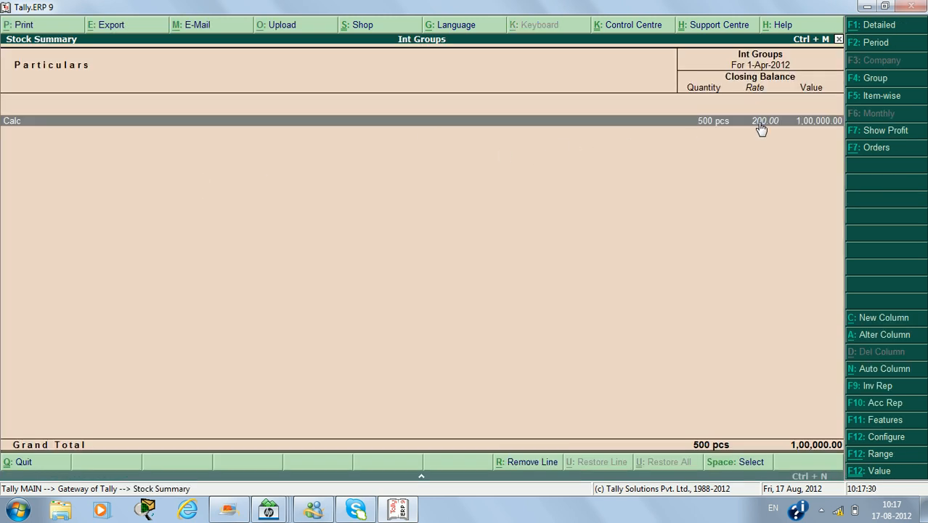
# Open the Profit & Loss A/c and examine it in detailed view.
pyautogui.press('Escape')
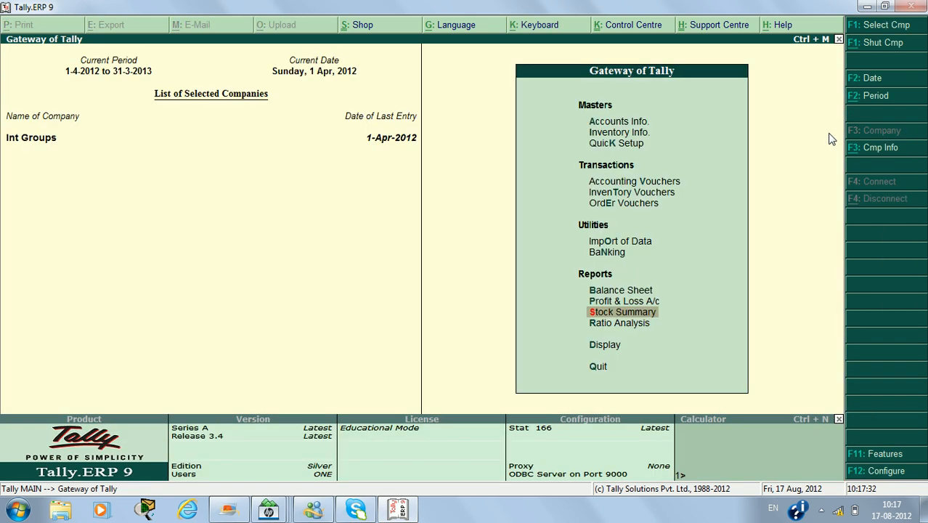
pyautogui.press('Up')
pyautogui.press('Return')
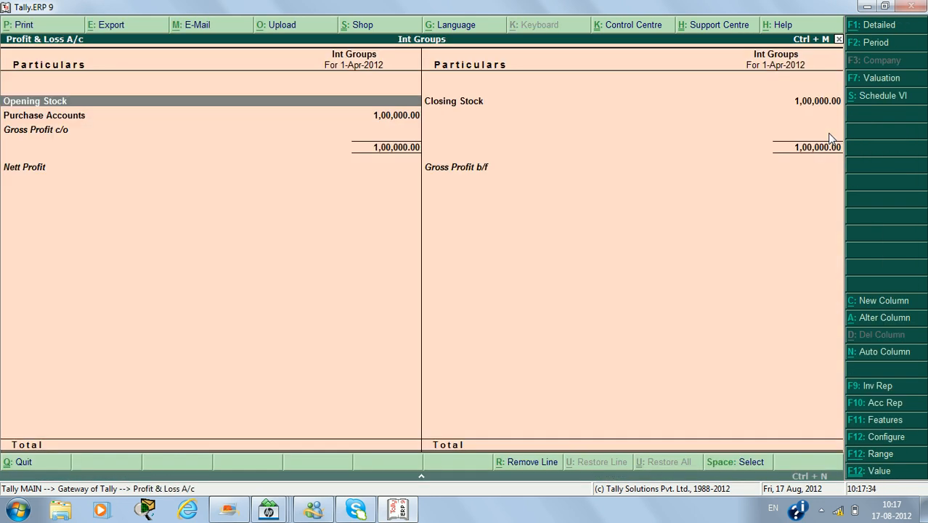
pyautogui.hotkey('alt', 'F1')
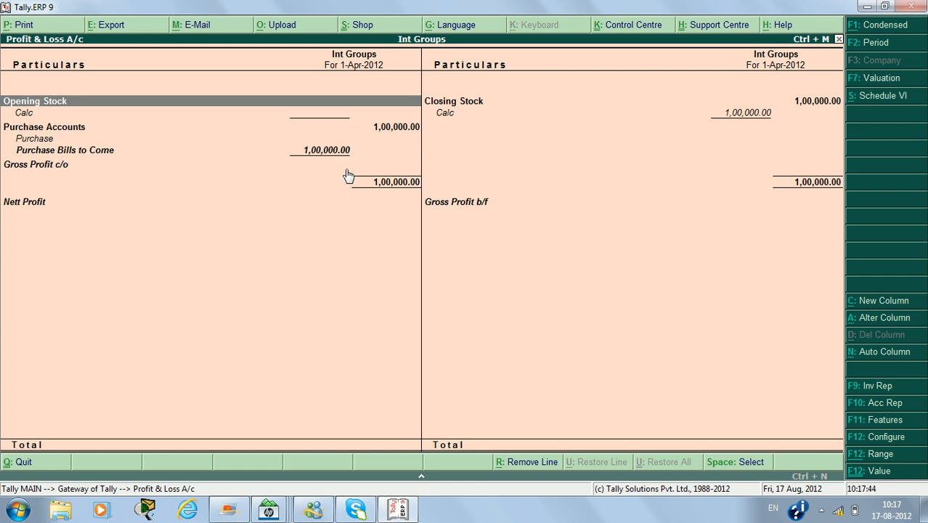
# Leave the report and start a Rejections Out voucher with Abc Ltd as ledger account and supplier.
pyautogui.press('Escape')
pyautogui.press('Up')
pyautogui.press('Up')
pyautogui.press('Up')
pyautogui.press('Up')
pyautogui.press('Up')
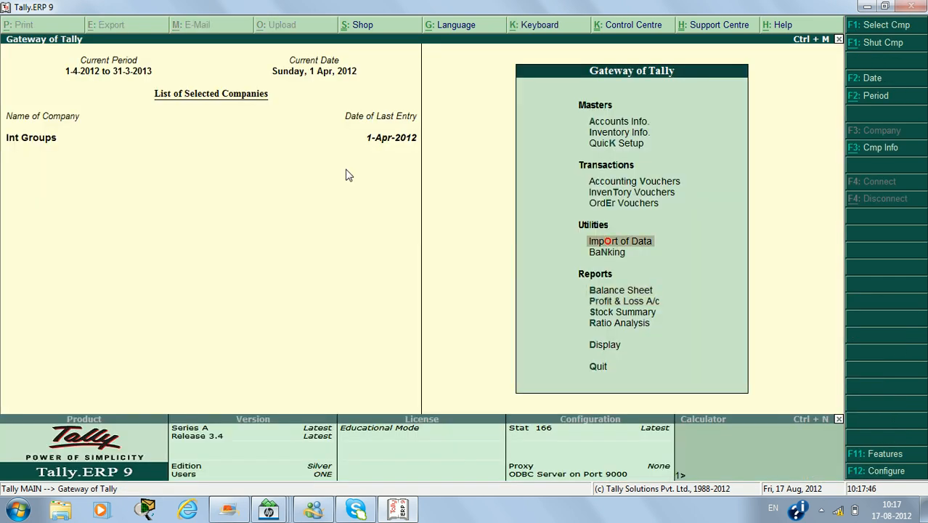
pyautogui.press('Up')
pyautogui.press('Return')
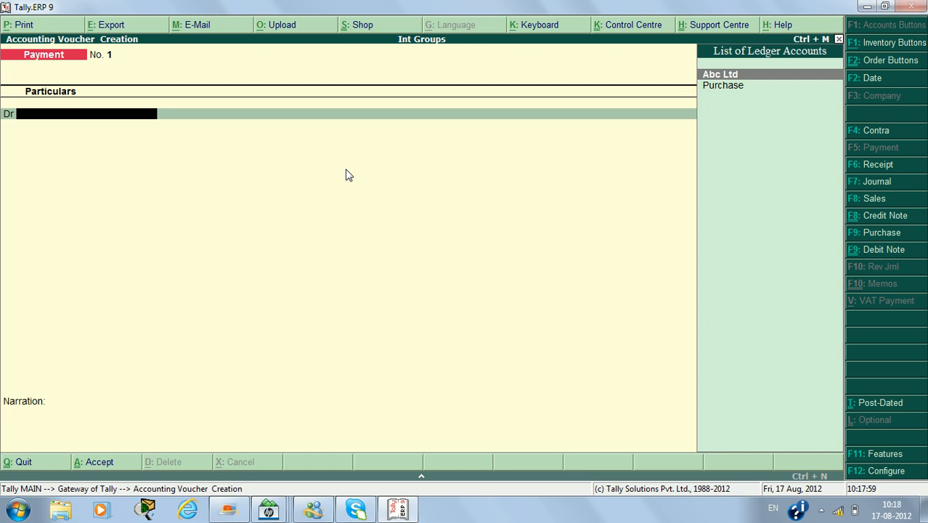
pyautogui.hotkey('alt', 'F6')
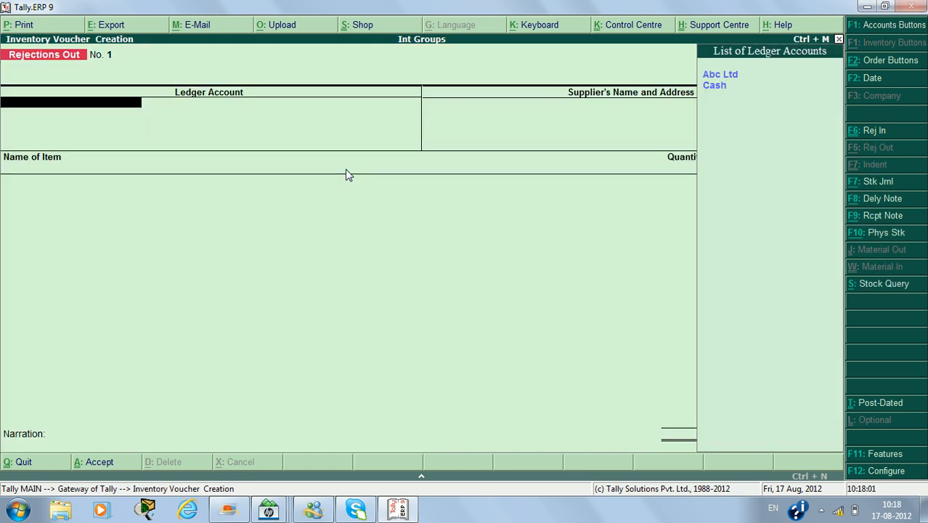
pyautogui.press('Up')
pyautogui.press('Return')
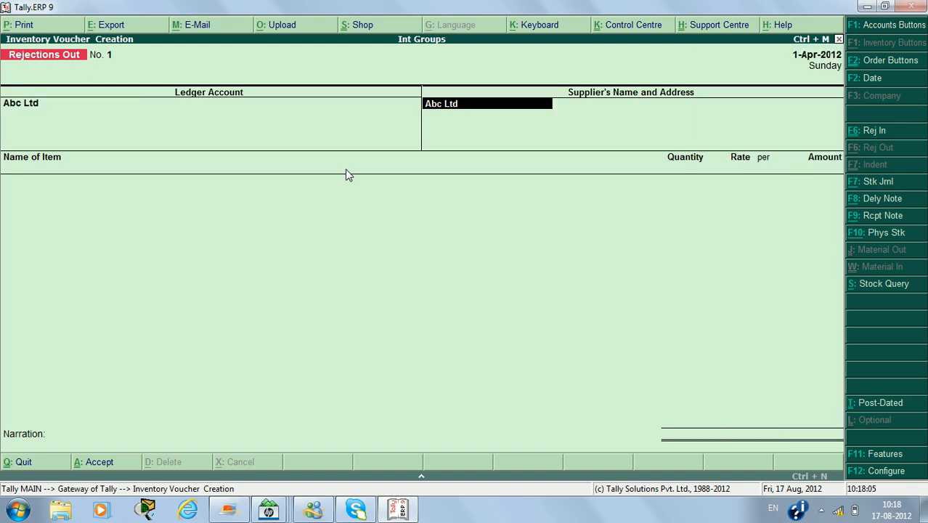
pyautogui.press('Return')
# Add the item Calc to the rejection voucher against tracking number Ch/123 and its linked order.
pyautogui.press('Return')
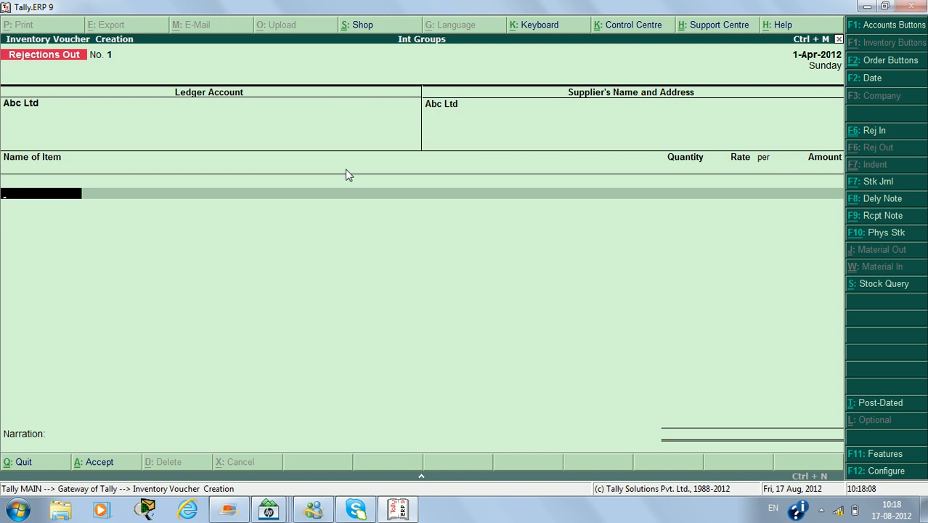
pyautogui.write('C')
pyautogui.press('Return')
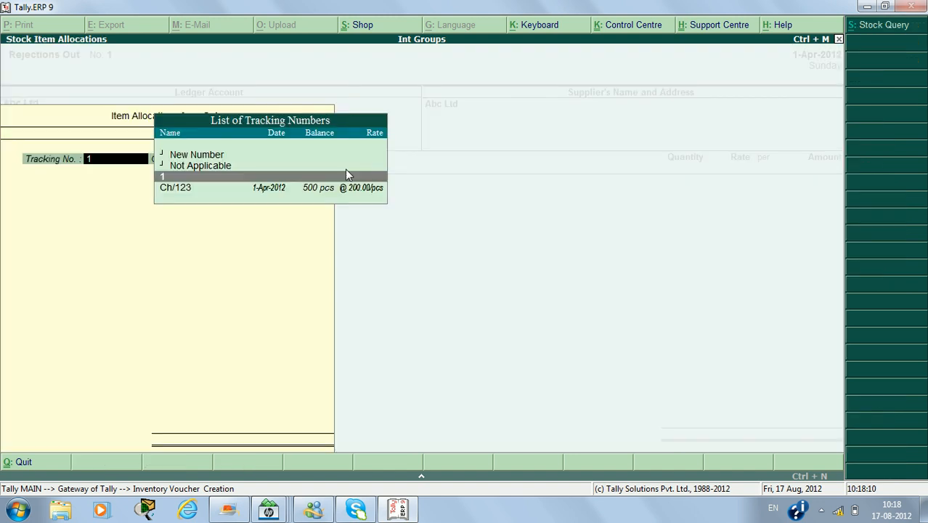
pyautogui.press('Down')
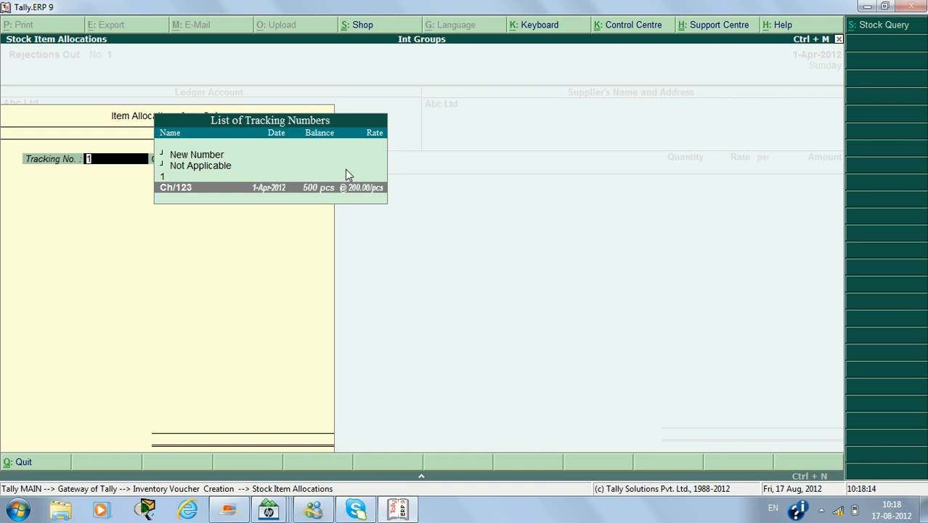
pyautogui.press('Return')
# Set the rejected quantity to 5 pcs, keep the rate of 200, and save the voucher without a narration.
pyautogui.press('Return')
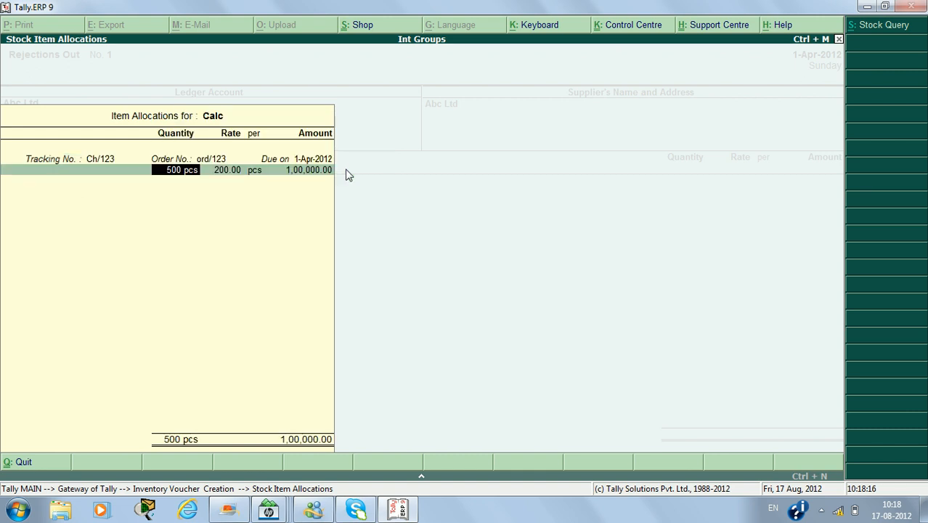
pyautogui.write('5')
pyautogui.press('Return')
pyautogui.press('Return')
pyautogui.press('Return')
pyautogui.press('Return')
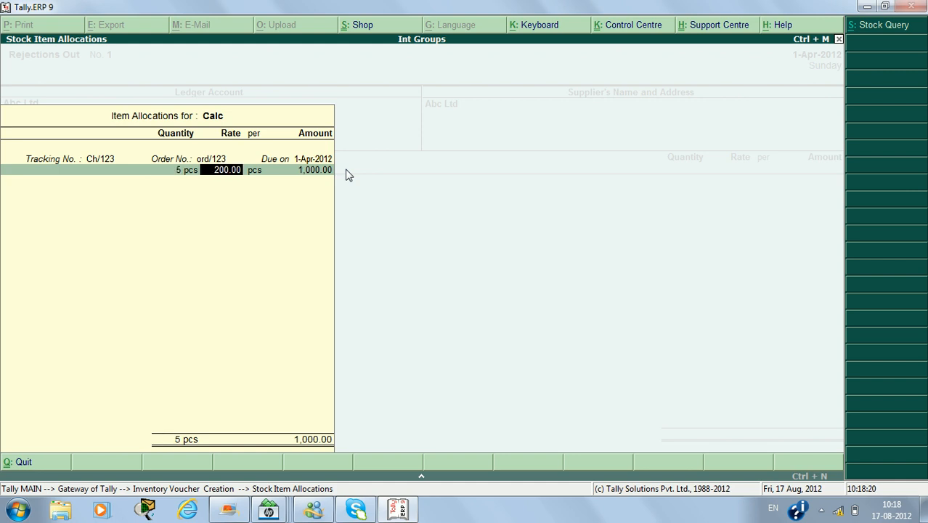
pyautogui.press('Return')
pyautogui.press('Return')
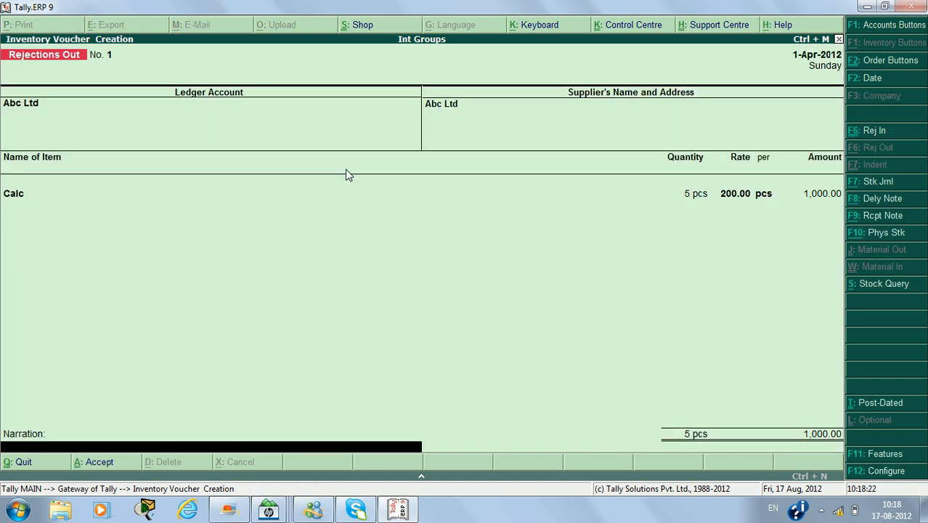
# Leave voucher entry and check Calc's closing balance in the Stock Summary after the rejection.
pyautogui.press('Return')
pyautogui.press('Return')
pyautogui.press('Escape')
pyautogui.press('Return')
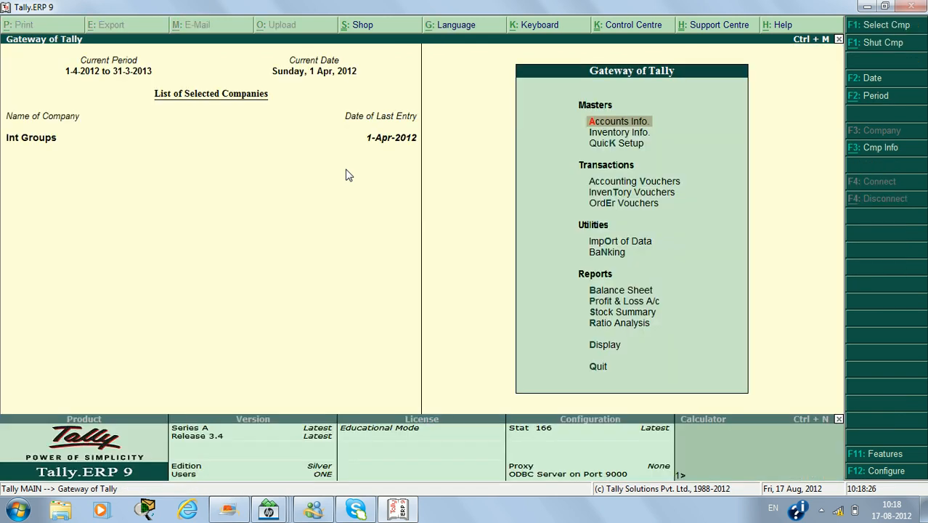
pyautogui.press('s')
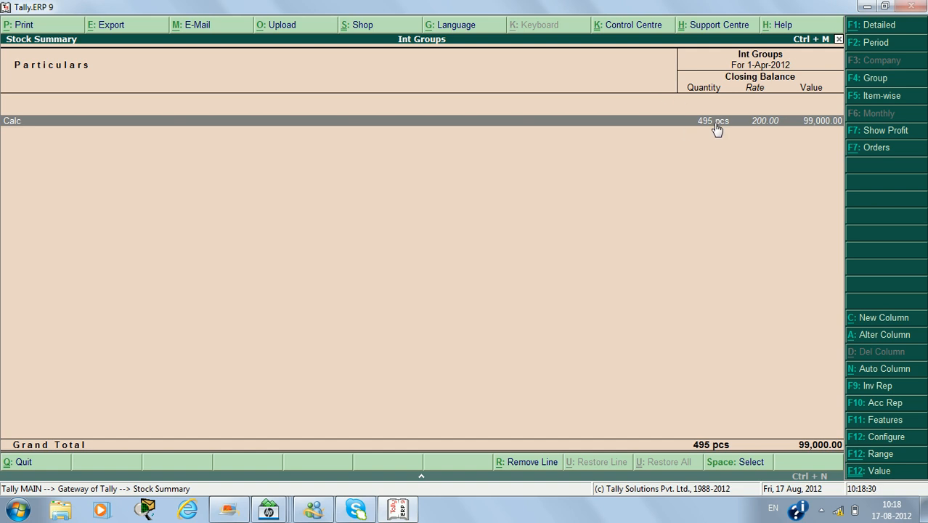
pyautogui.press('Escape')
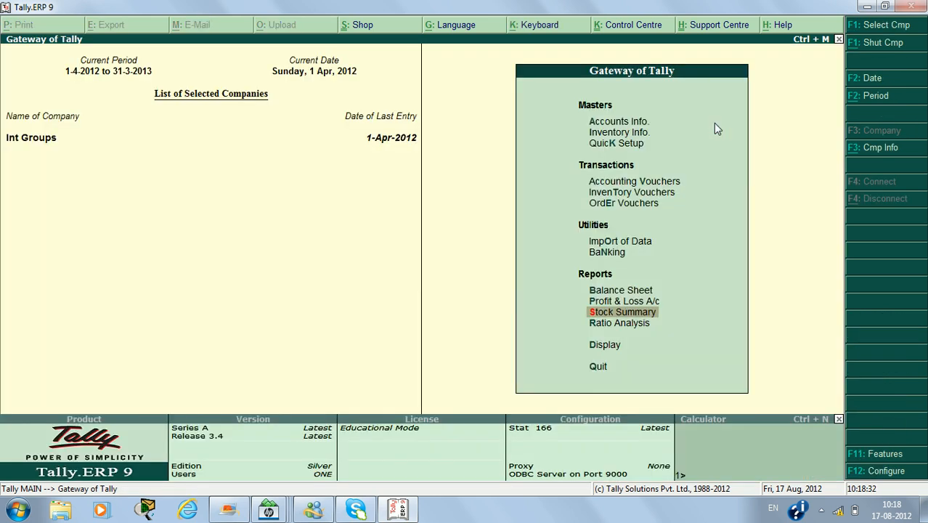
# Start a Purchase voucher with supplier invoice number bill/123 dated 1-Apr-2012.
pyautogui.press('Up')
pyautogui.press('Up')
pyautogui.press('Up')
pyautogui.press('Up')
pyautogui.press('Up')
pyautogui.press('Up')
pyautogui.press('Up')
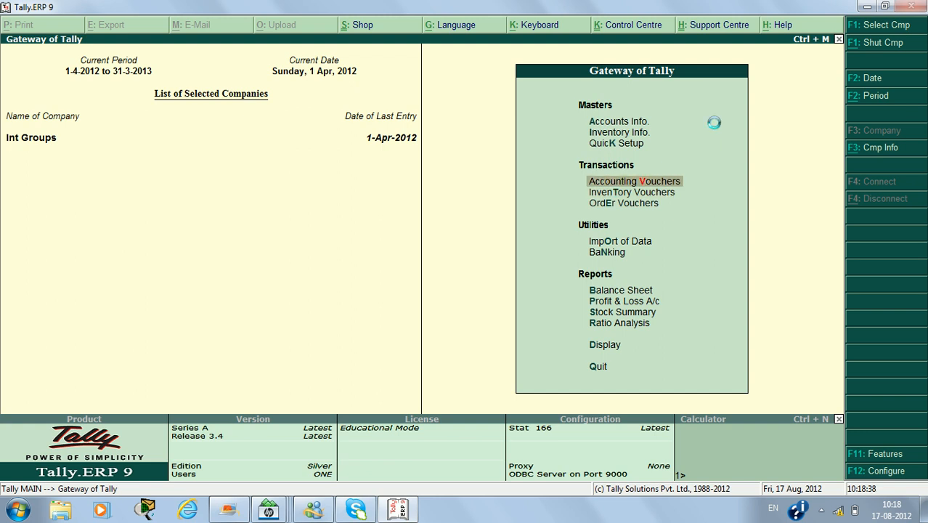
pyautogui.press('Return')
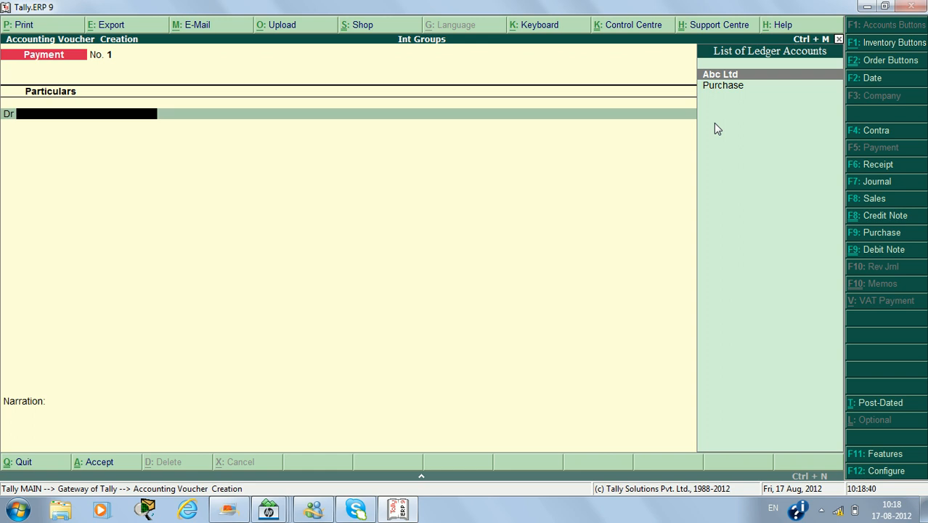
pyautogui.press('XF86AudioLowerVolume')
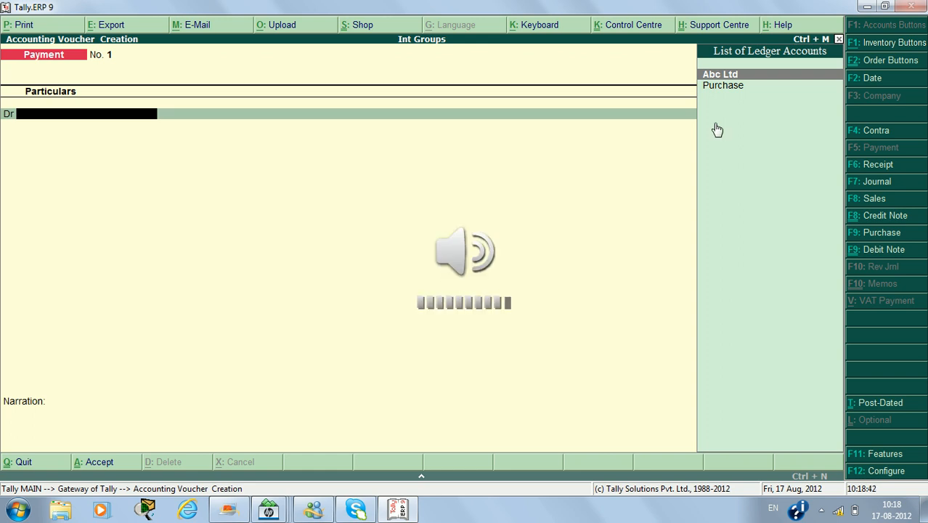
pyautogui.click(861, 232)
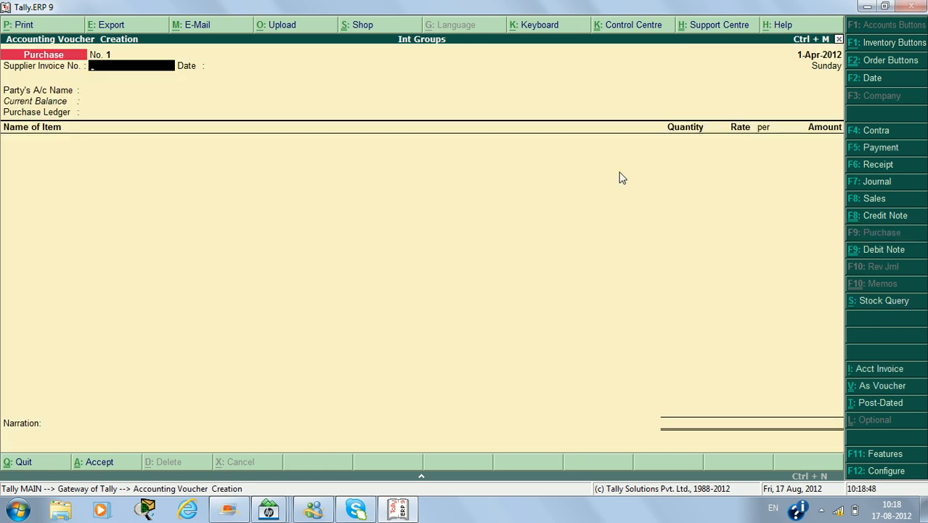
pyautogui.write('bill/123')
pyautogui.press('Return')
# Choose Abc Ltd as the purchase party, link receipt note Ch/123, and accept the party details with the Purchase ledger.
pyautogui.press('Return')
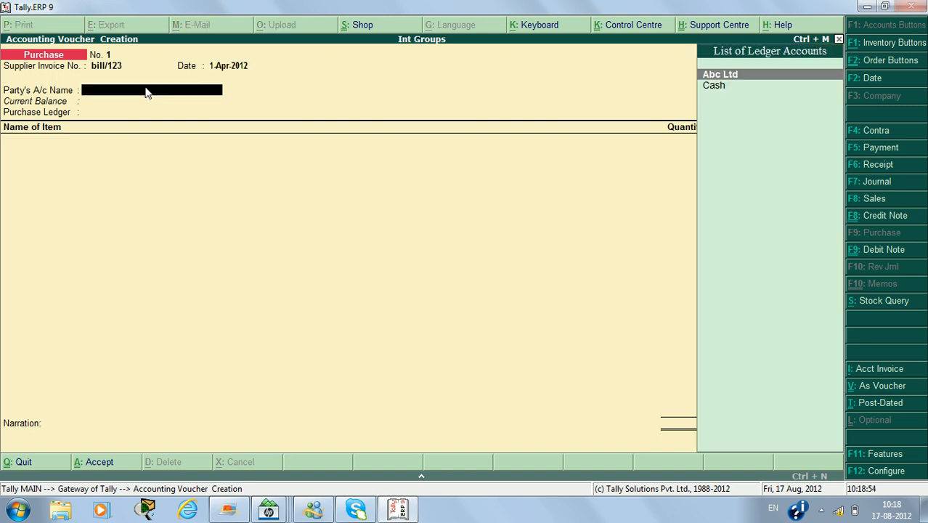
pyautogui.press('Return')
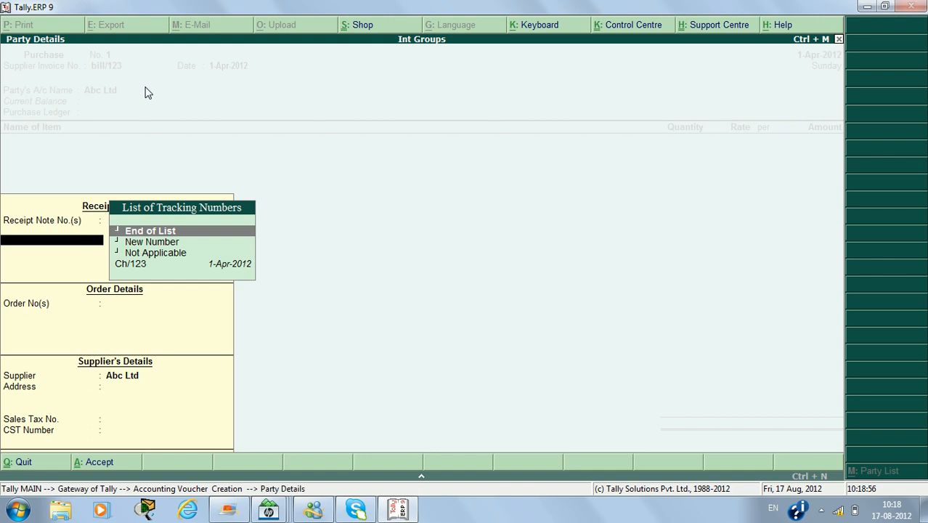
pyautogui.press('Down')
pyautogui.press('Down')
pyautogui.press('Down')
pyautogui.press('Return')
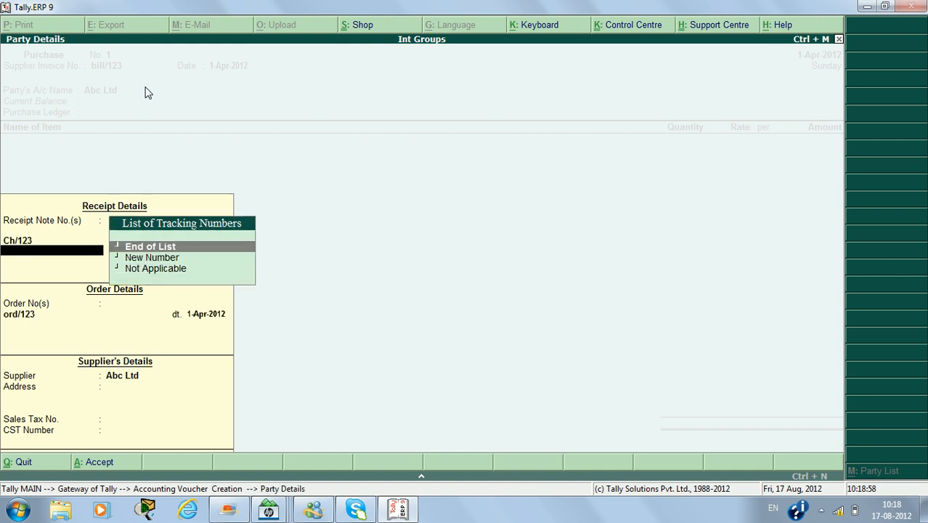
pyautogui.press('Return')
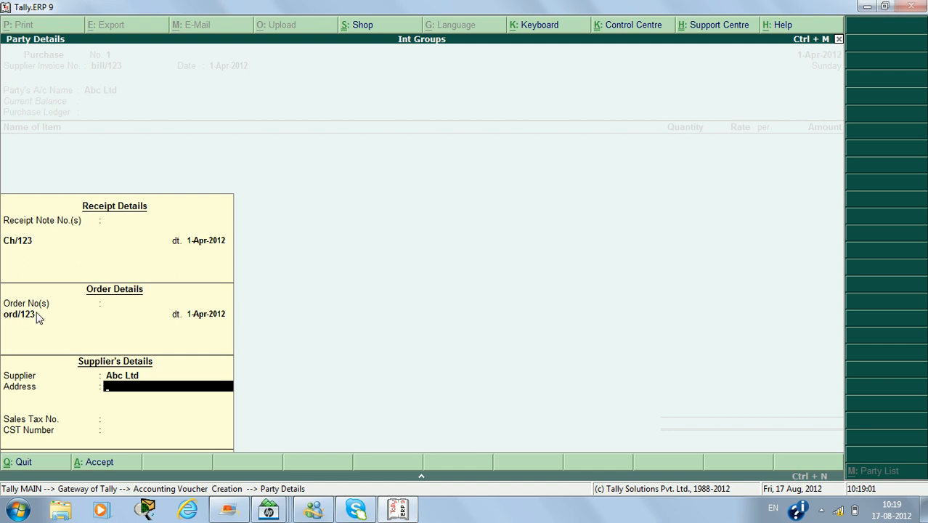
pyautogui.hotkey('ctrl', 'a')
pyautogui.press('Return')
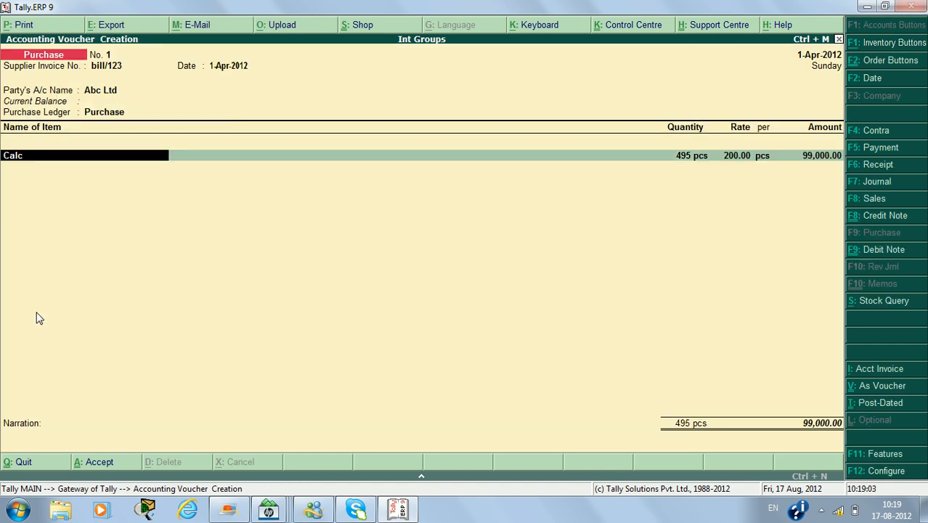
# Accept Calc's allocation of 495 pcs at 200.00 against Ch/123 and ord/123, and save the purchase voucher without a narration.
pyautogui.press('Return')
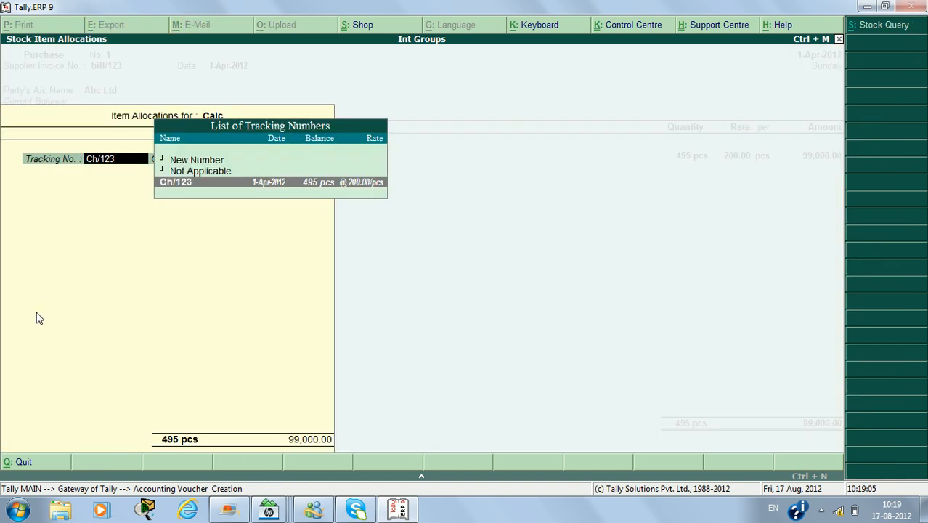
pyautogui.press('Return')
pyautogui.press('Return')
pyautogui.press('Return')
pyautogui.press('Return')
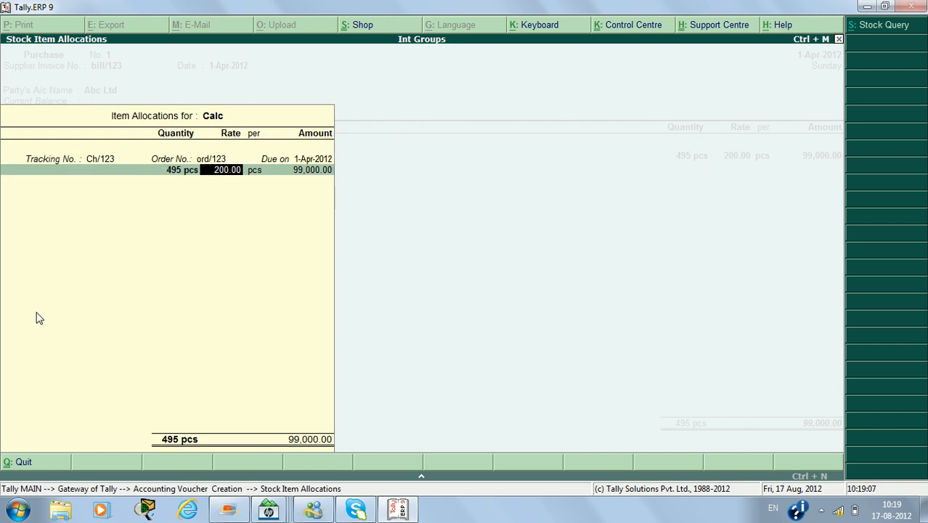
pyautogui.press('Return')
pyautogui.press('Return')
pyautogui.press('Return')
pyautogui.press('Return')
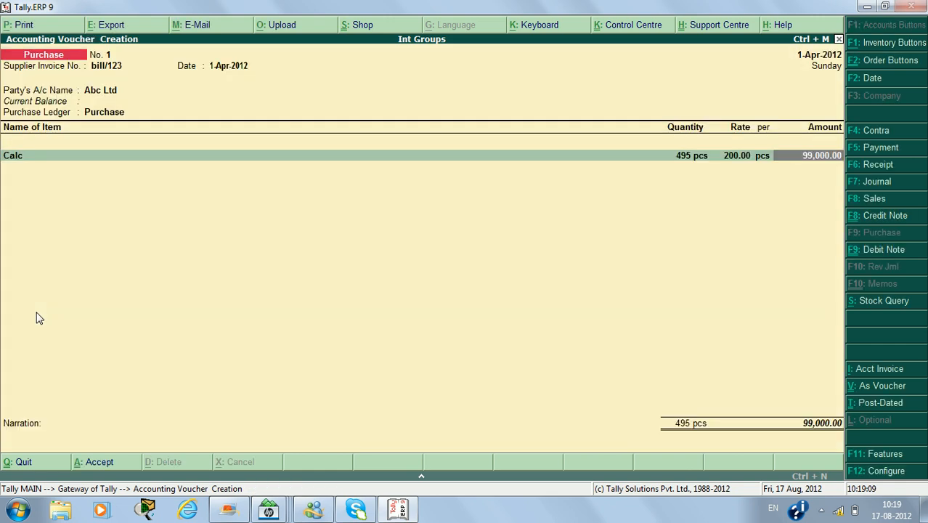
pyautogui.press('Return')
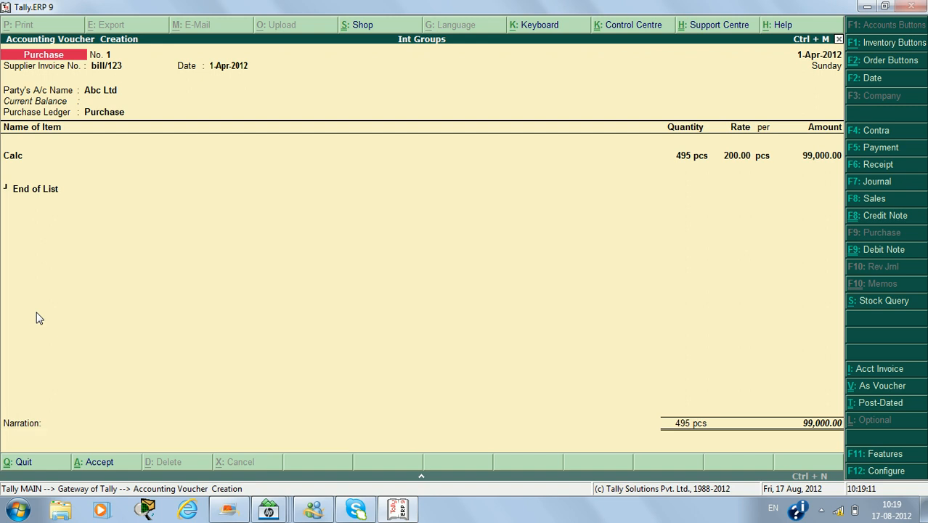
pyautogui.press('Return')
pyautogui.press('y')
# Leave voucher entry and examine the Purchase and Purchase Bills to Come lines in the detailed Profit & Loss A/c.
pyautogui.press('Escape')
pyautogui.press('y')
pyautogui.press('p')
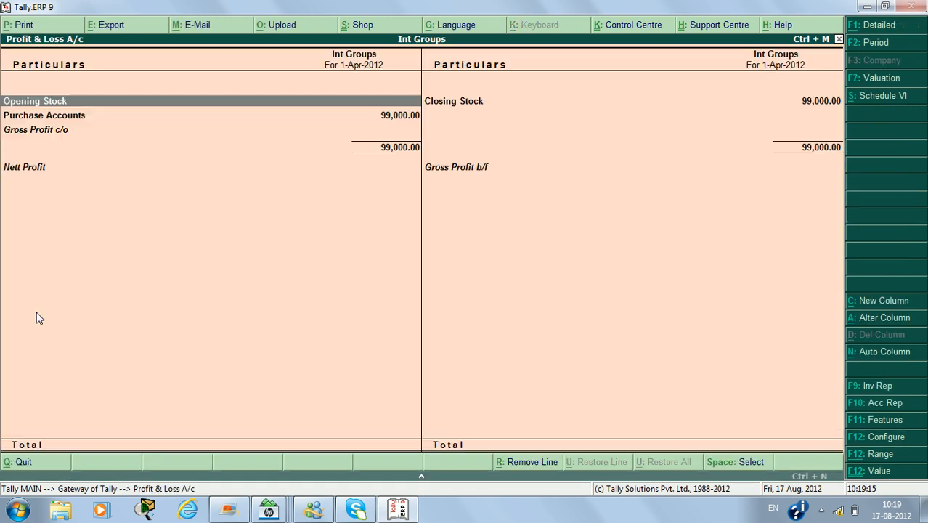
pyautogui.hotkey('alt', 'F1')
pyautogui.press('Down')
pyautogui.press('Down')
pyautogui.press('Down')
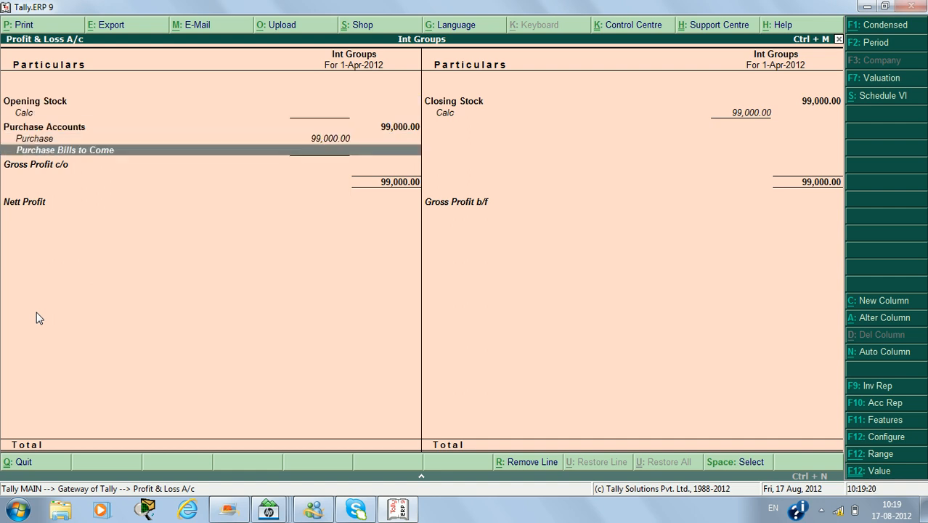
pyautogui.press('Up')
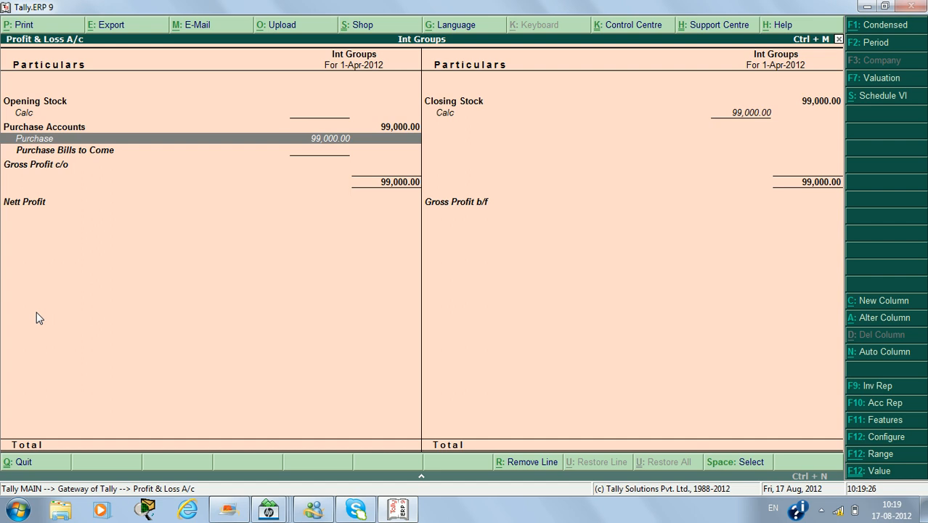
pyautogui.press('Escape')
# Start a Debit Note voucher in accounting voucher entry.
pyautogui.press('Up')
pyautogui.press('Up')
pyautogui.press('Up')
pyautogui.press('Up')
pyautogui.press('Up')
pyautogui.press('Up')
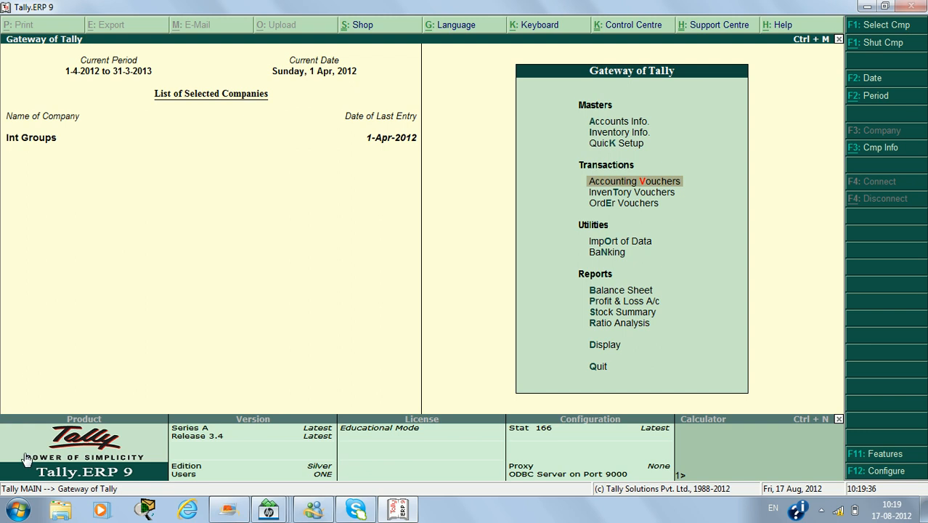
pyautogui.press('Return')
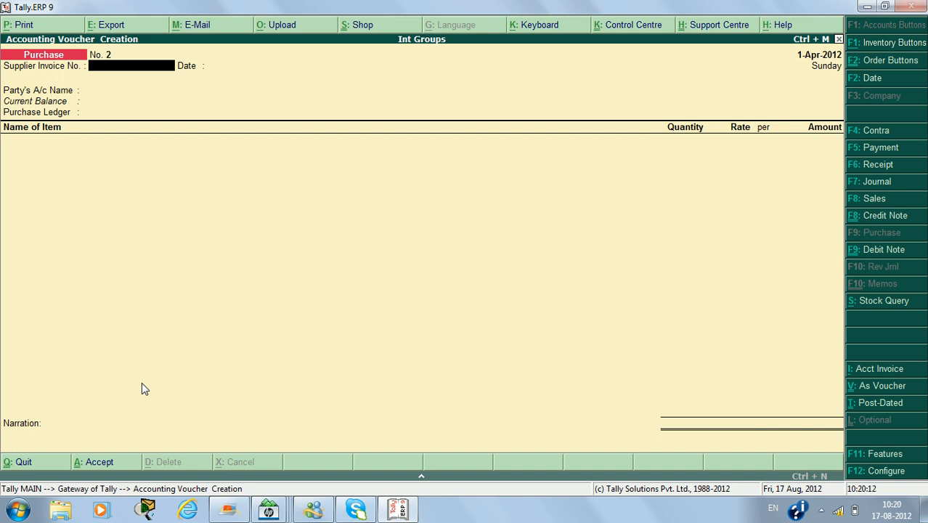
pyautogui.click(878, 250)
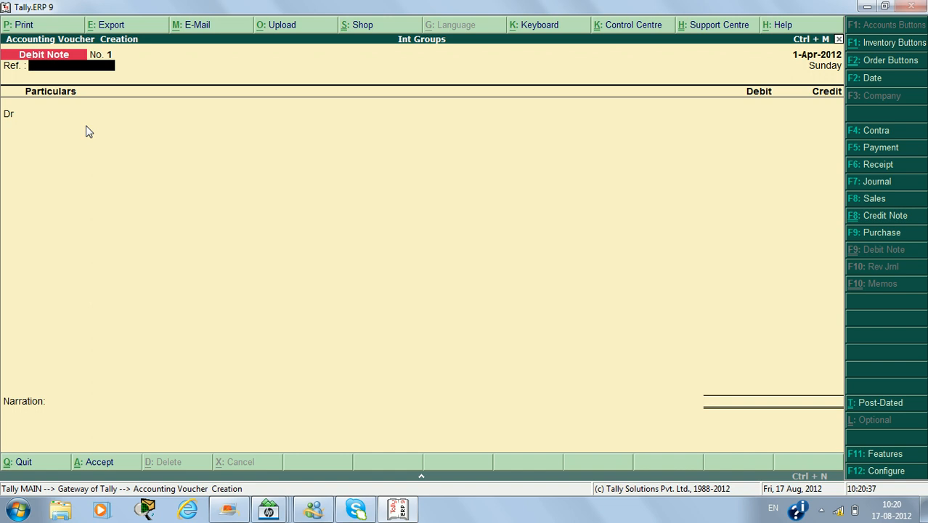
# Set invoice mode to Yes for both credit notes and debit notes in the company's Inventory Features and save.
pyautogui.press('F11')
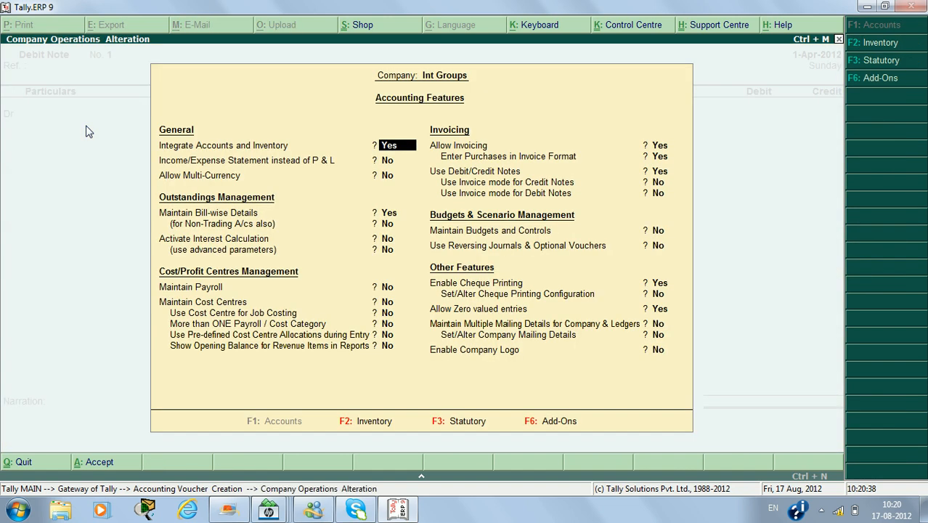
pyautogui.press('F2')
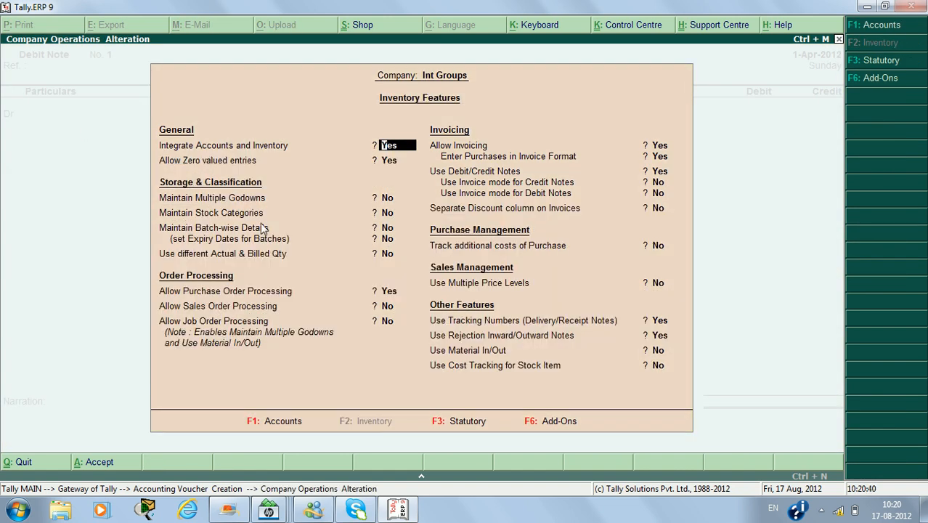
pyautogui.press('Return')
pyautogui.press('Return')
pyautogui.press('Return')
pyautogui.press('Return')
pyautogui.press('Return')
pyautogui.press('Return')
pyautogui.press('Return')
pyautogui.press('Return')
pyautogui.press('Return')
pyautogui.press('Return')
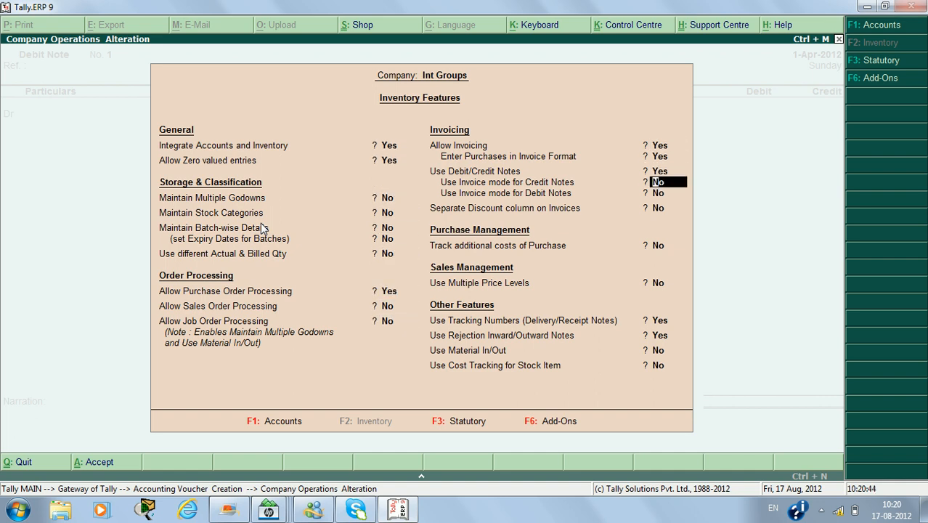
pyautogui.press('y')
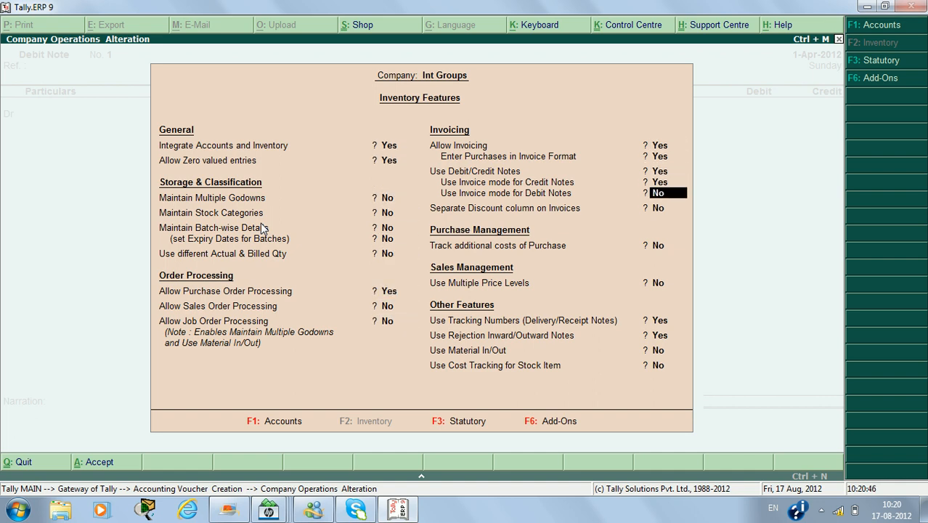
pyautogui.press('y')
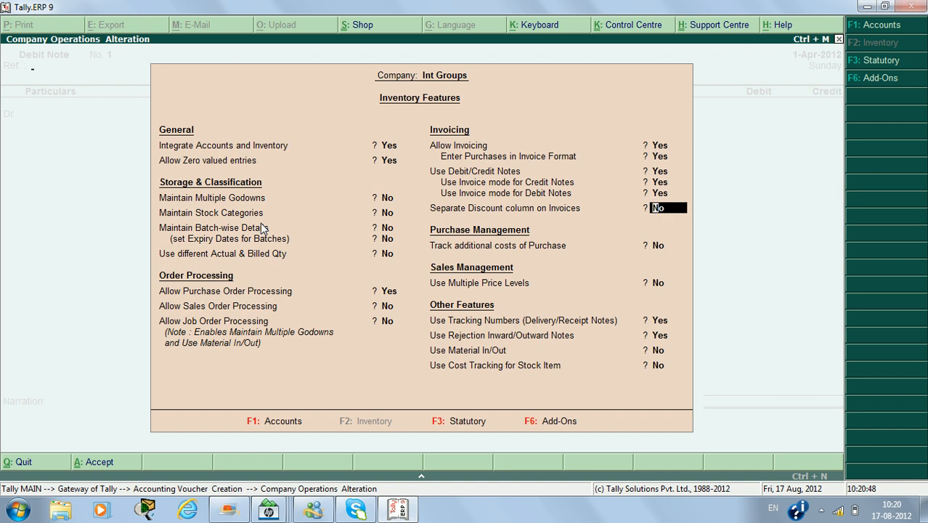
pyautogui.hotkey('ctrl', 'a')
# Switch the debit note to invoice mode and choose Abc Ltd as the party, leaving tracking numbers and references empty.
pyautogui.hotkey('ctrl', 'v')
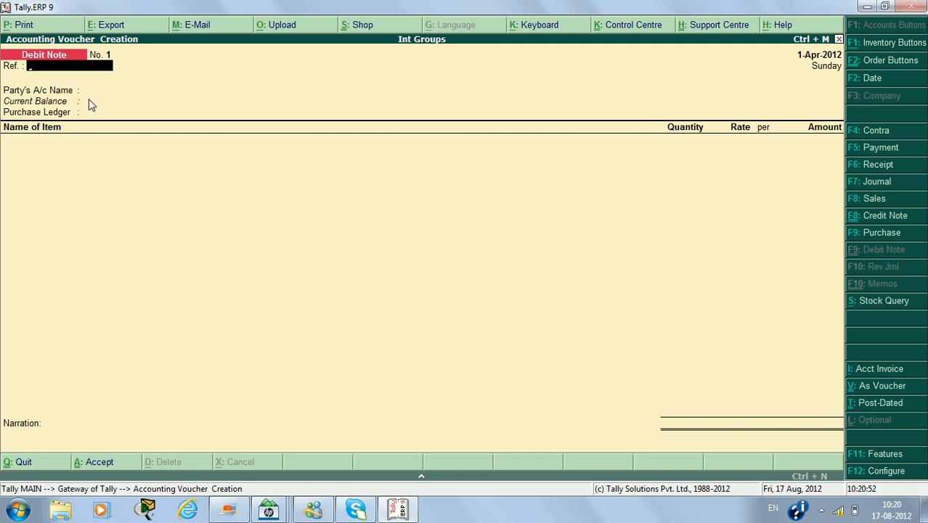
pyautogui.press('Return')
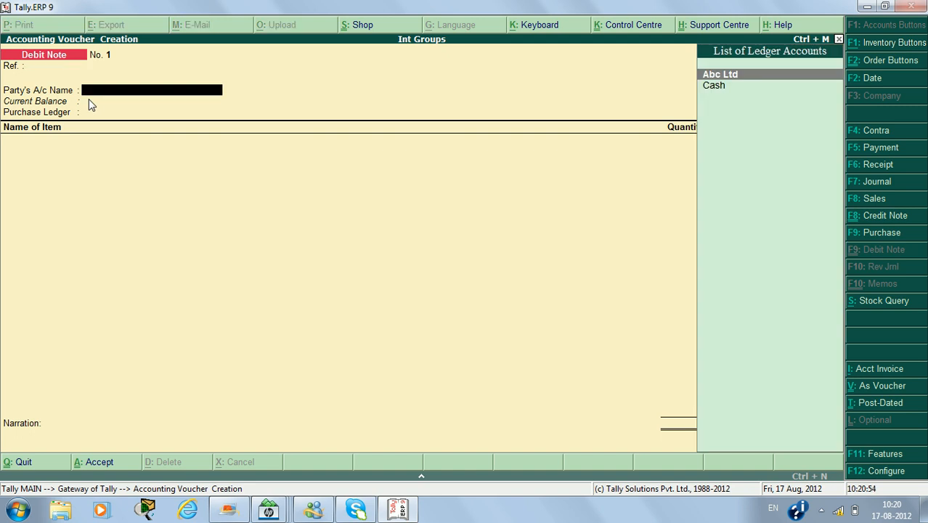
pyautogui.press('Return')
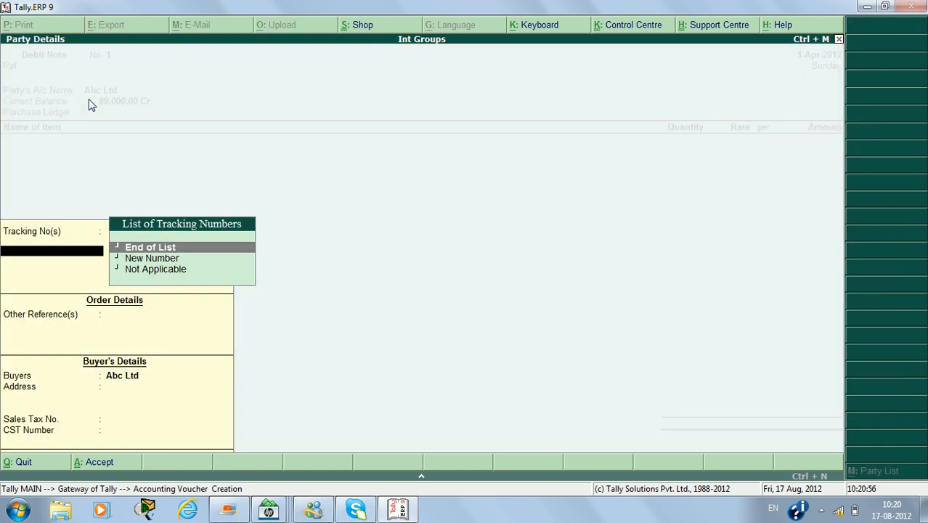
pyautogui.press('Return')
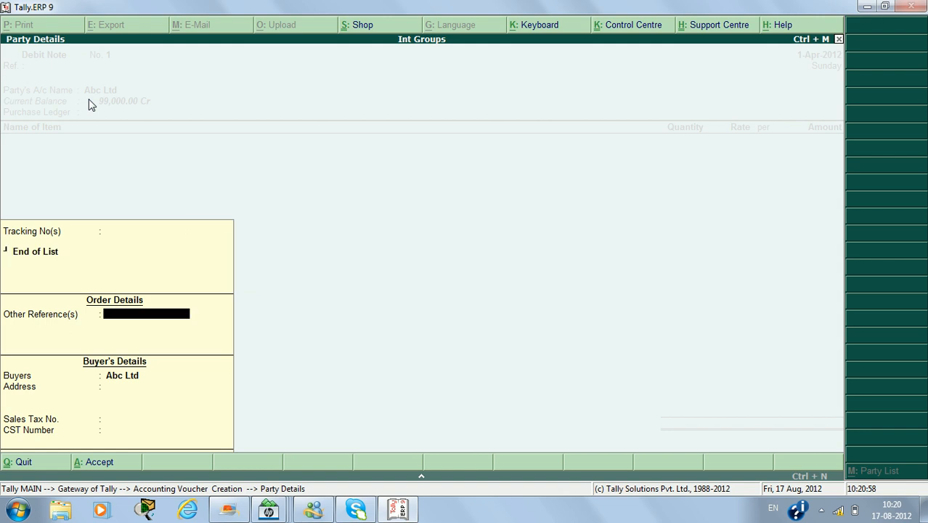
pyautogui.press('Return')
pyautogui.press('Return')
pyautogui.press('Return')
pyautogui.press('Return')
pyautogui.press('Return')
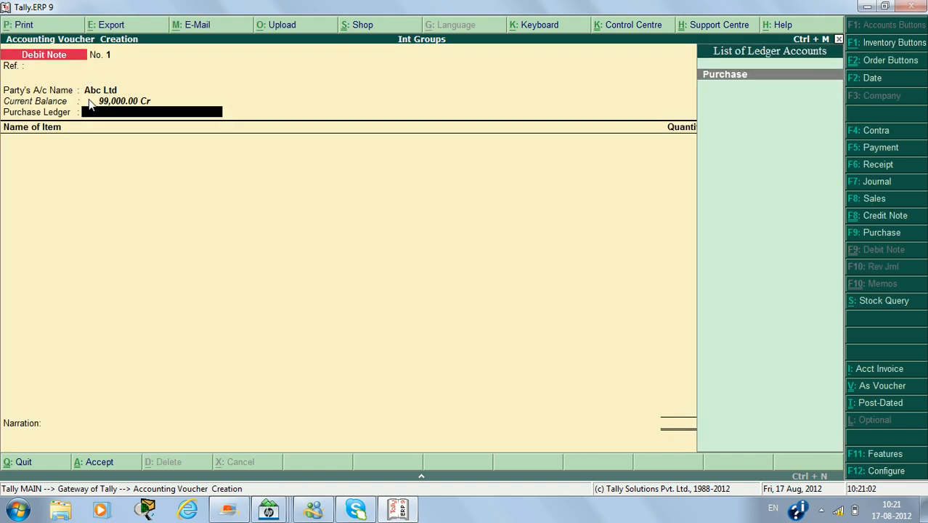
# Create a Purchase Return ledger under Purchase Accounts, with inventory values affected, and use it as the debit note's purchase ledger.
pyautogui.hotkey('alt', 'c')
pyautogui.write('P')
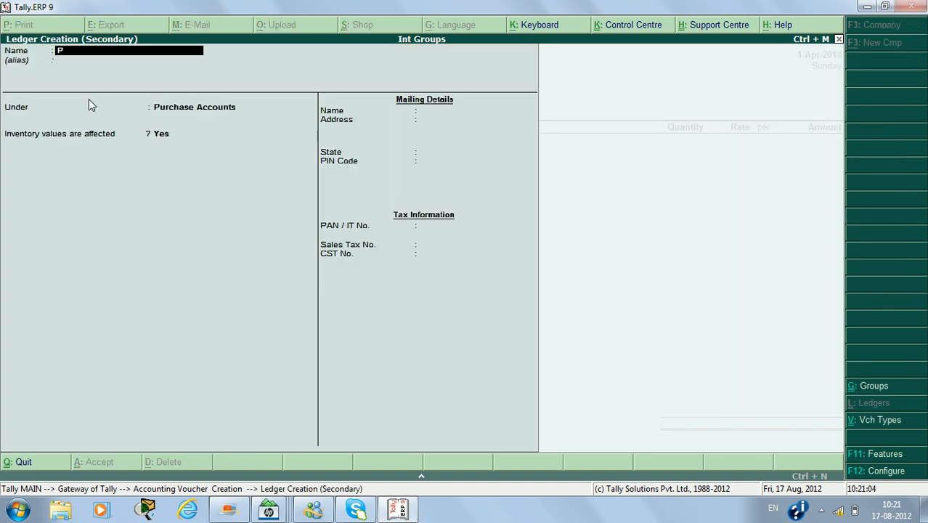
pyautogui.write('urchase Return')
pyautogui.press('Return')
pyautogui.press('Return')
pyautogui.press('Return')
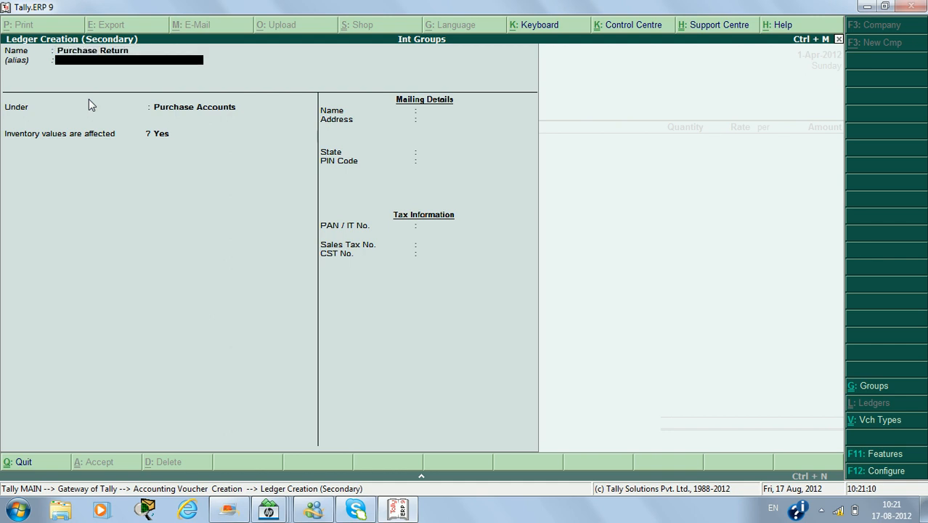
pyautogui.press('Return')
# Add the item Calc to the debit note with its tracking number and order number set to Not Applicable.
pyautogui.press('Return')
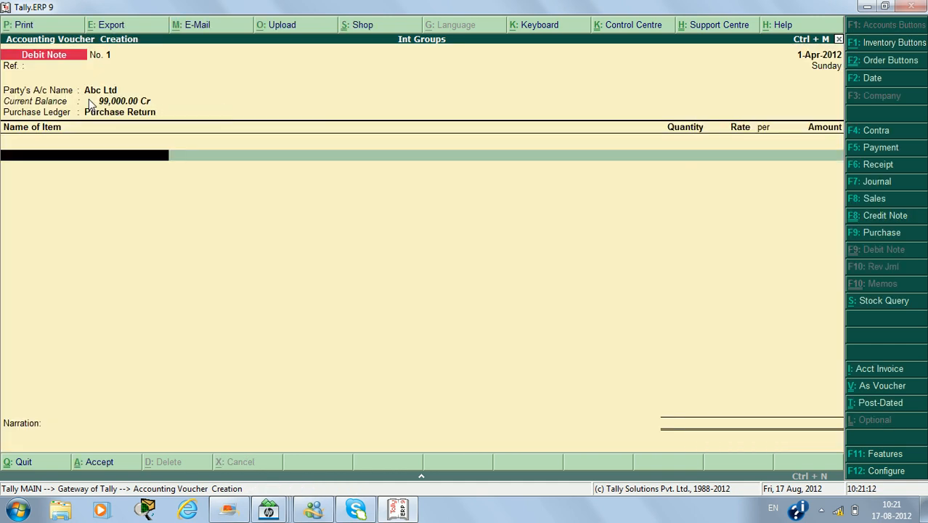
pyautogui.write('c')
pyautogui.press('Return')
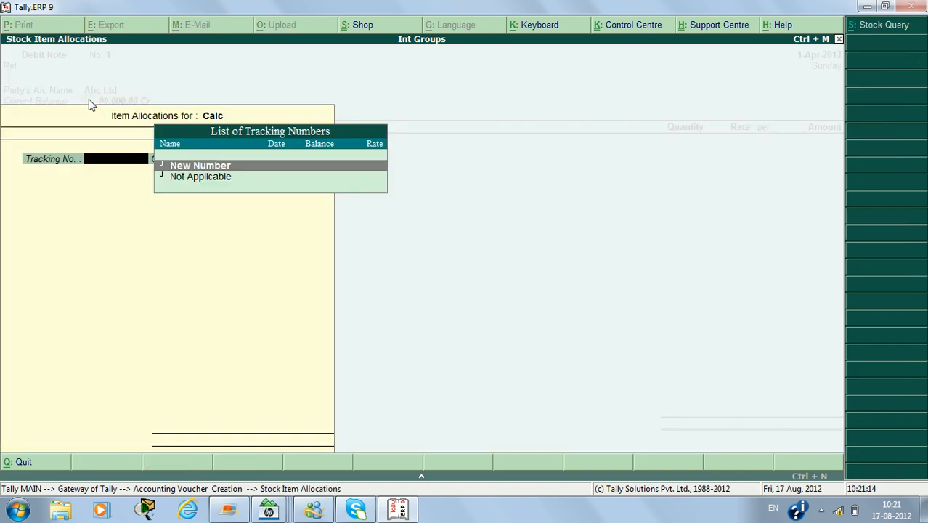
pyautogui.press('Down')
# Set the returned quantity to 10 pcs at the default rate and save the debit note without a narration.
pyautogui.press('Return')
pyautogui.press('Return')
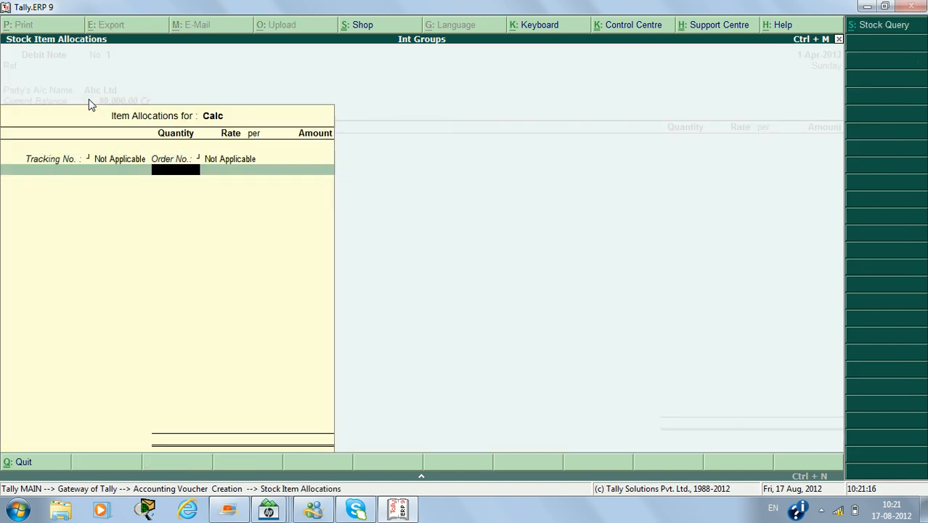
pyautogui.write('10')
pyautogui.press('Return')
pyautogui.press('Return')
pyautogui.press('Return')
pyautogui.press('Return')
pyautogui.press('Return')
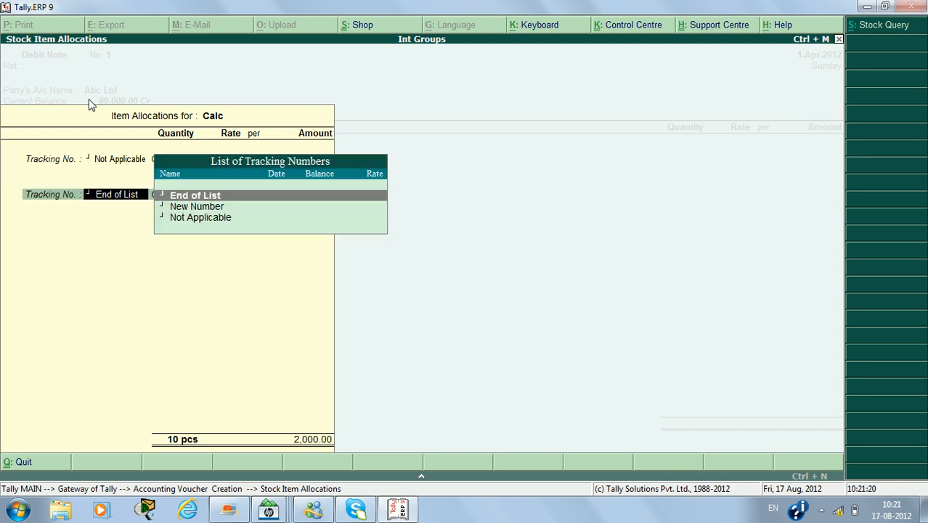
pyautogui.press('Return')
pyautogui.press('Return')
pyautogui.press('Return')
pyautogui.press('Return')
# Leave voucher entry and check Calc's closing balance in the Stock Summary after the purchase return.
pyautogui.press('Escape')
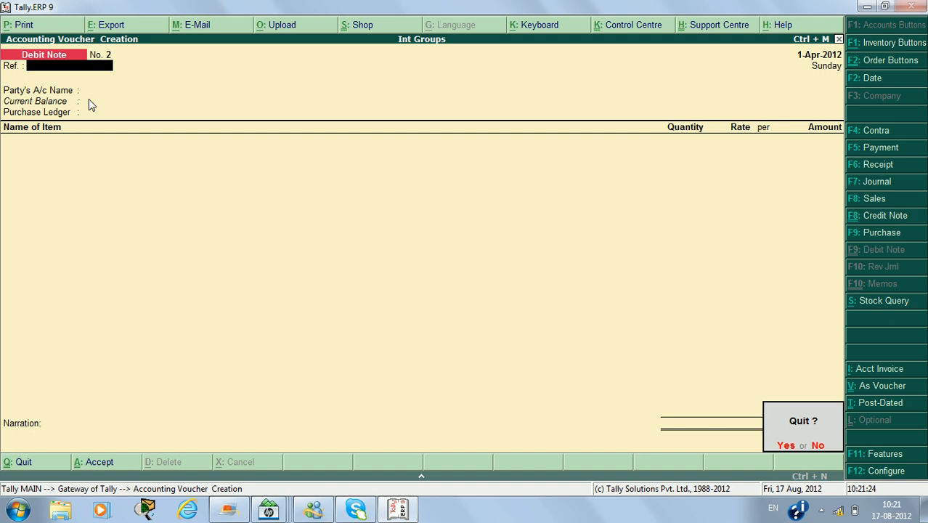
pyautogui.press('Return')
pyautogui.press('s')
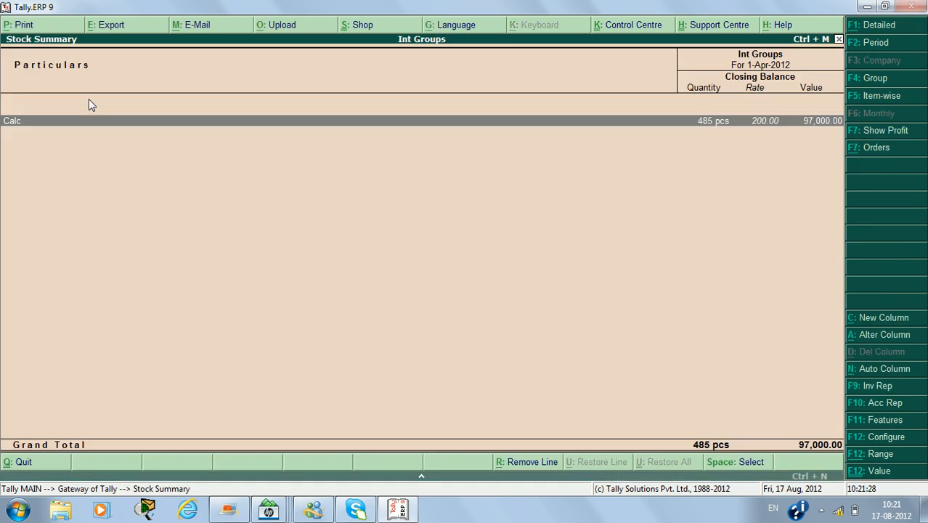
# Open the detailed Profit & Loss A/c and examine the Purchase and Purchase Return amounts under Purchase Accounts.
pyautogui.press('Escape')
pyautogui.press('p')
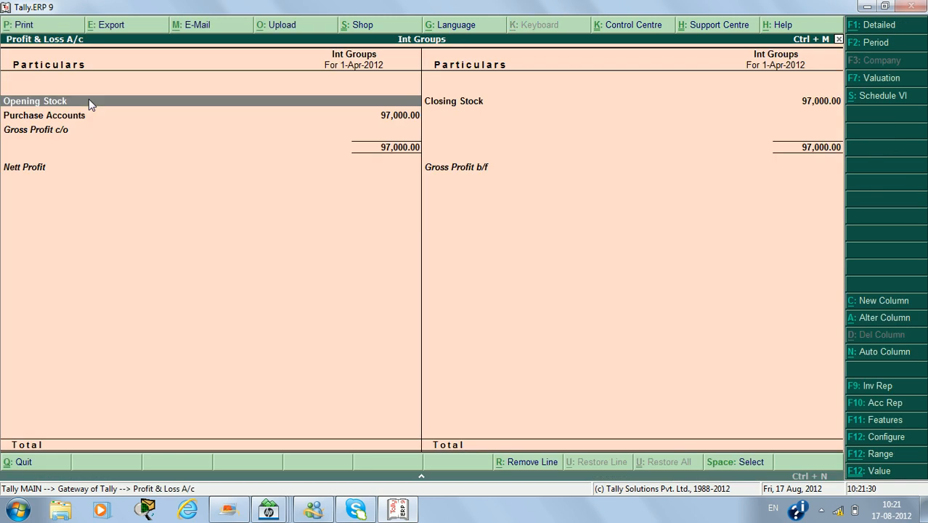
pyautogui.hotkey('alt', 'F1')
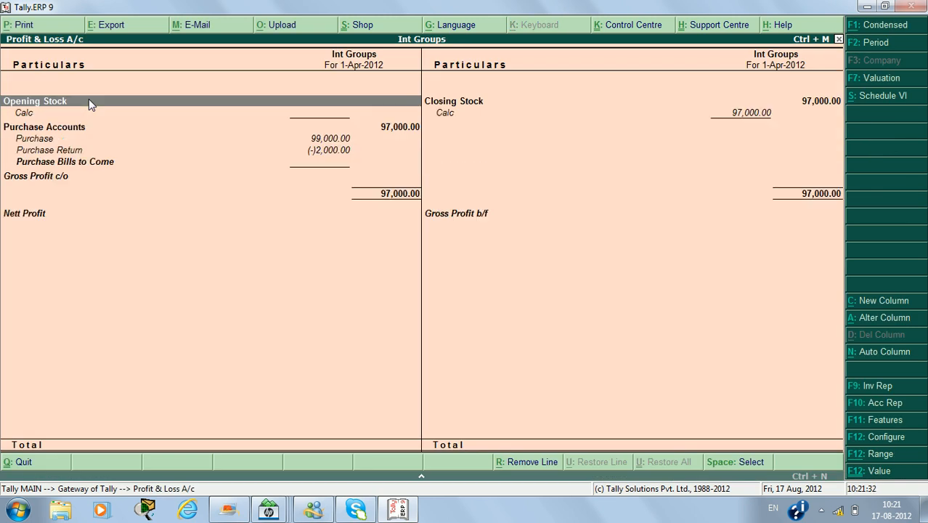
pyautogui.press('Down')
pyautogui.press('Down')
pyautogui.press('Down')
pyautogui.press('Down')
pyautogui.press('Up')
pyautogui.press('Up')
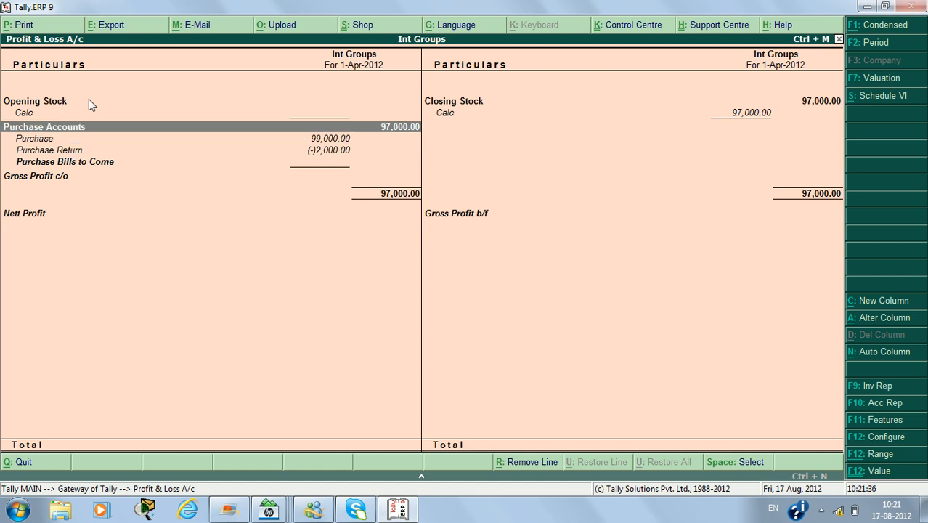
pyautogui.press('Down')
pyautogui.press('Down')
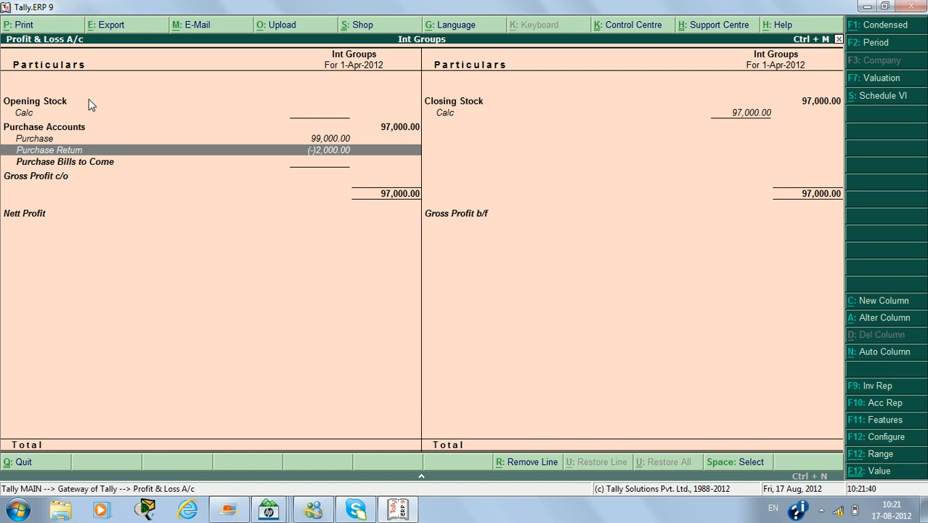
# Leave the Profit & Loss A/c and select the Balance Sheet in the Gateway of Tally.
pyautogui.press('Escape')
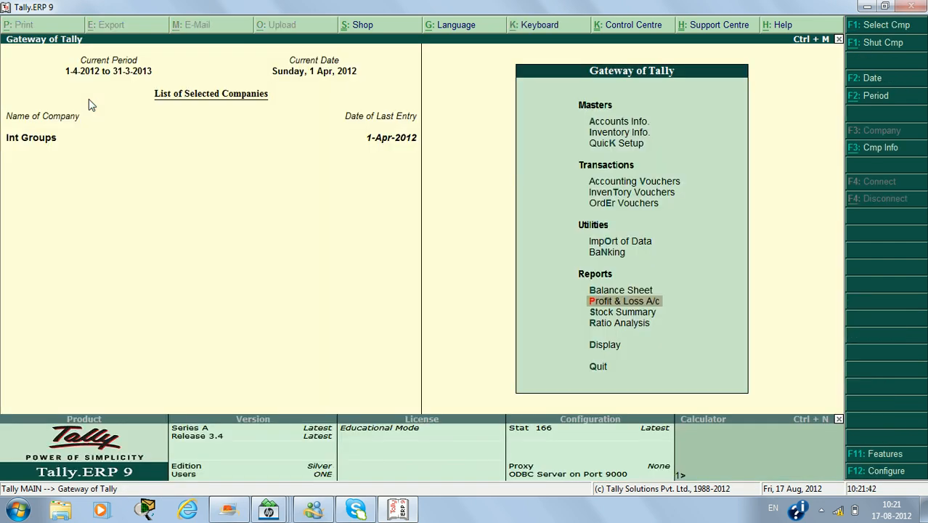
pyautogui.press('Up')
pyautogui.press('Up')
pyautogui.press('Up')
pyautogui.press('Up')
pyautogui.press('Up')
pyautogui.press('Up')
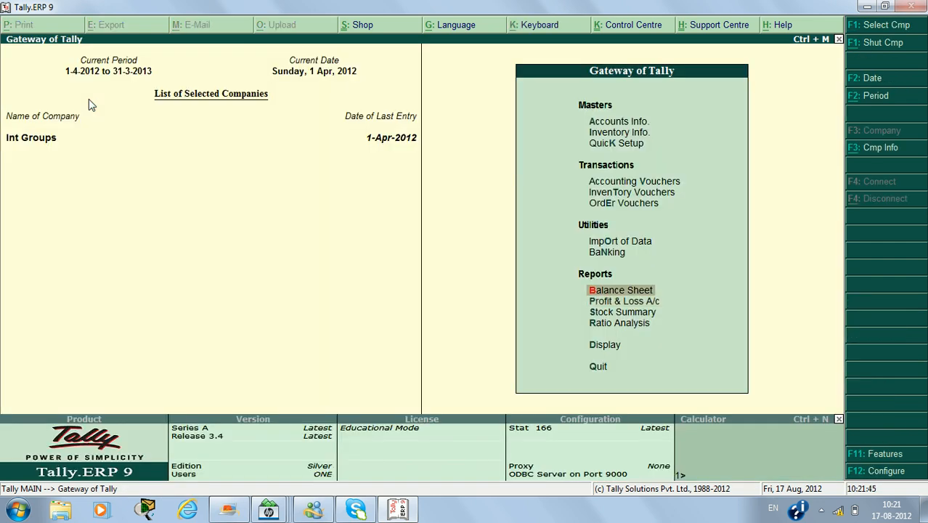